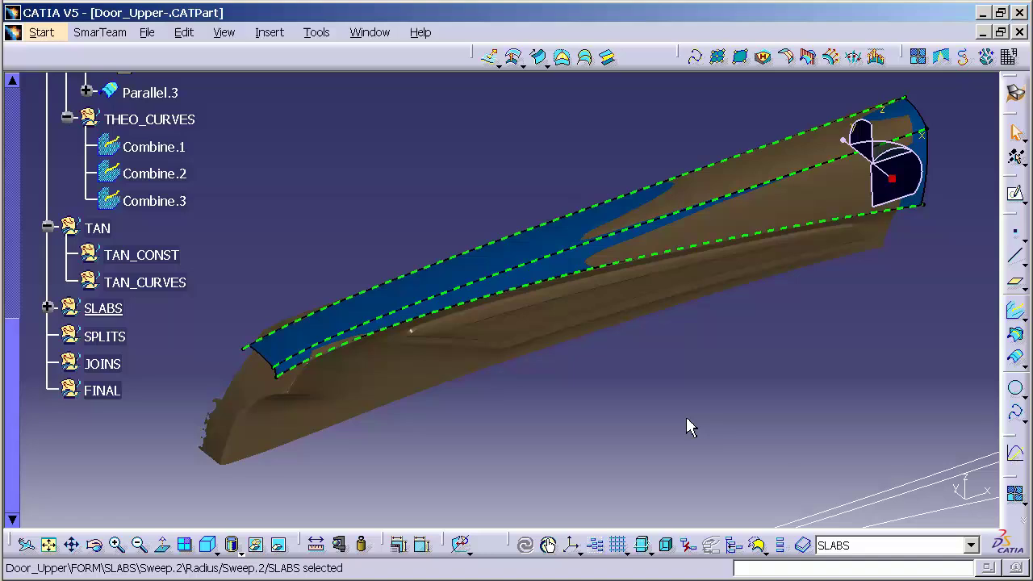
Inspect the blue blend sweep and make TAN_CONST the current work set
{"action": "left_click", "coordinate": [553, 274]}
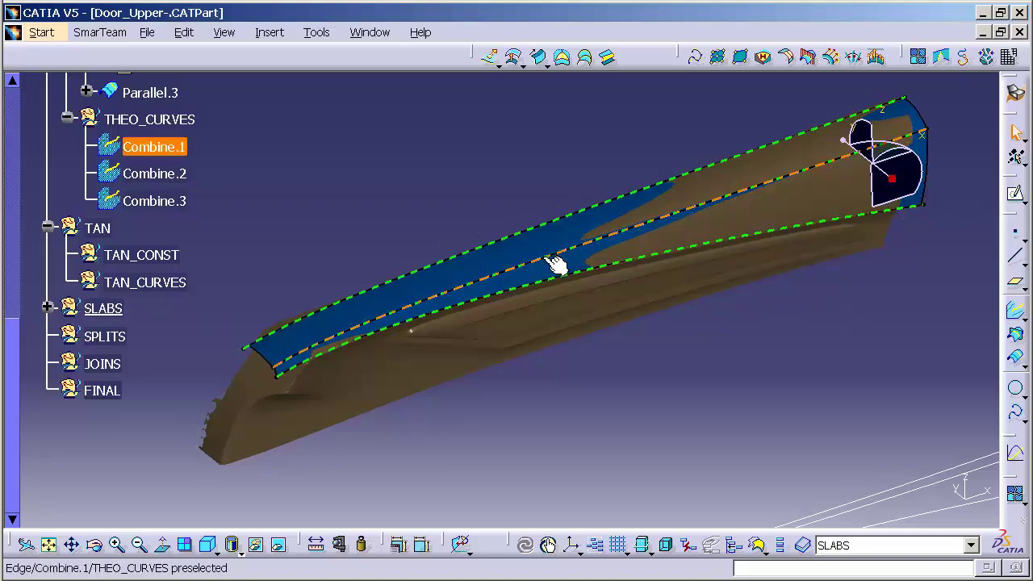
{"action": "middle_click_drag", "start_coordinate": [586, 357], "coordinate": [538, 364]}
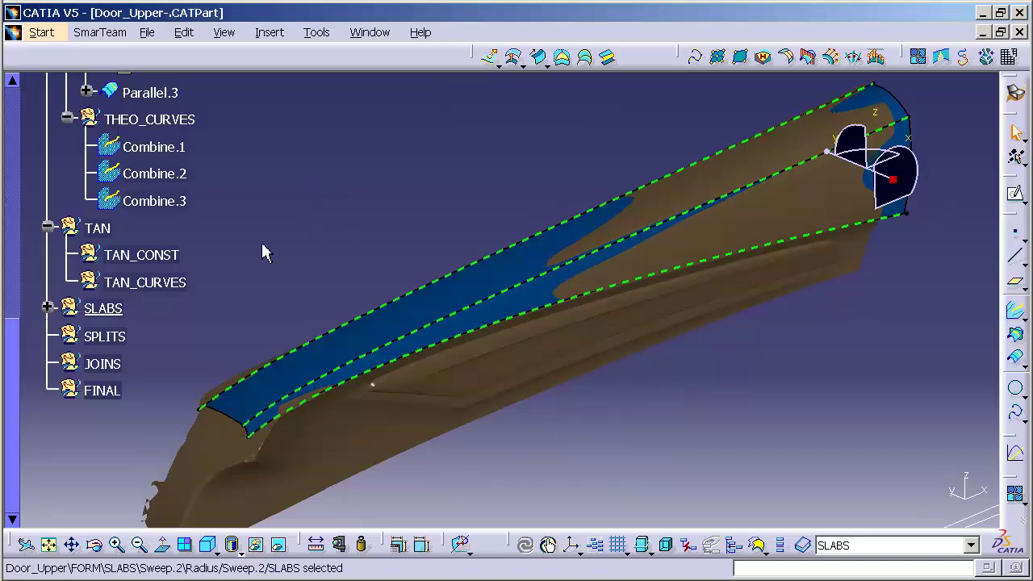
{"action": "right_click", "coordinate": [176, 257]}
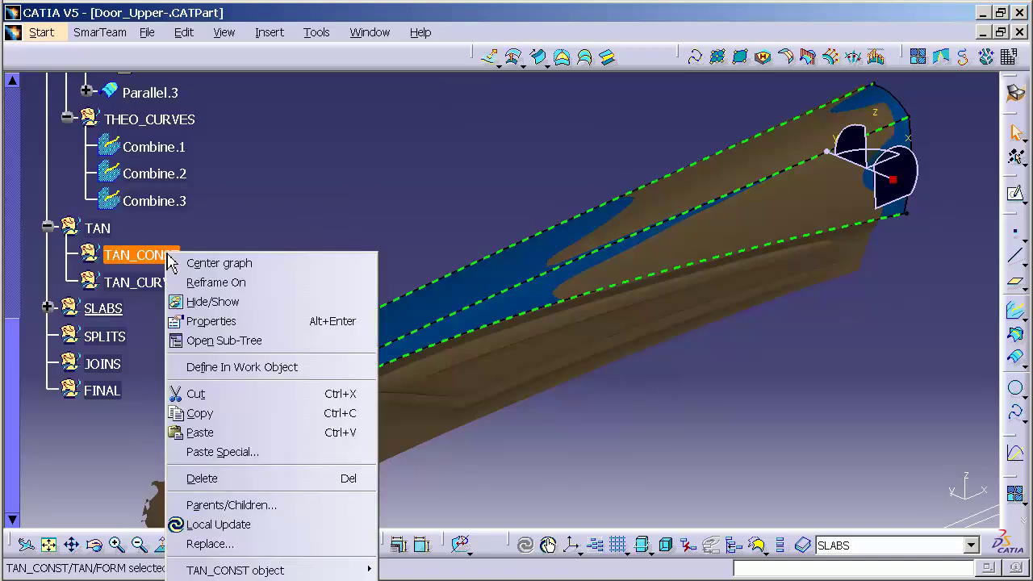
{"action": "left_click", "coordinate": [242, 366]}
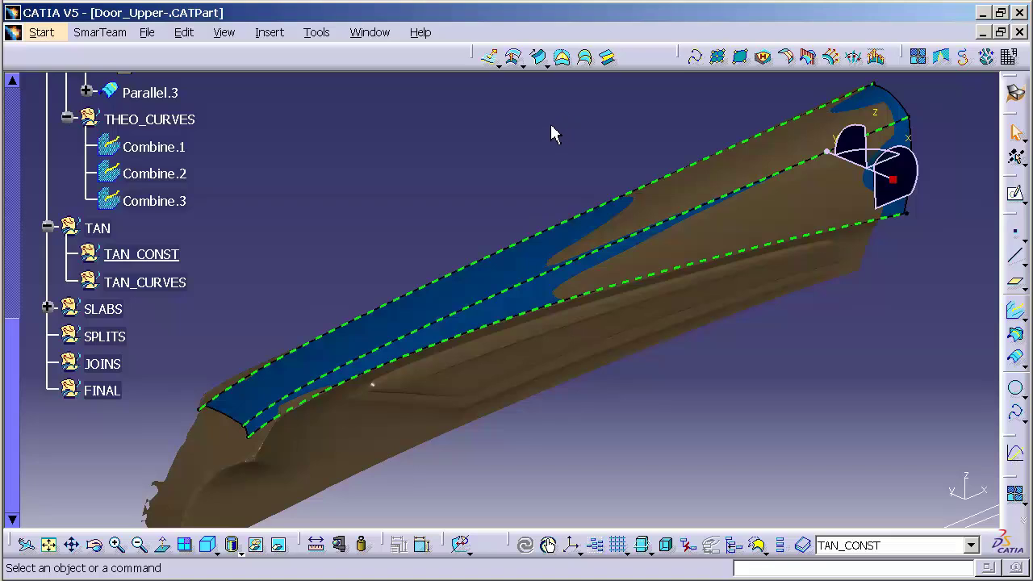
Start a center-and-radius sweep using Combine.1 as the center curve
{"action": "left_click", "coordinate": [547, 64]}
{"action": "left_click", "coordinate": [564, 84]}
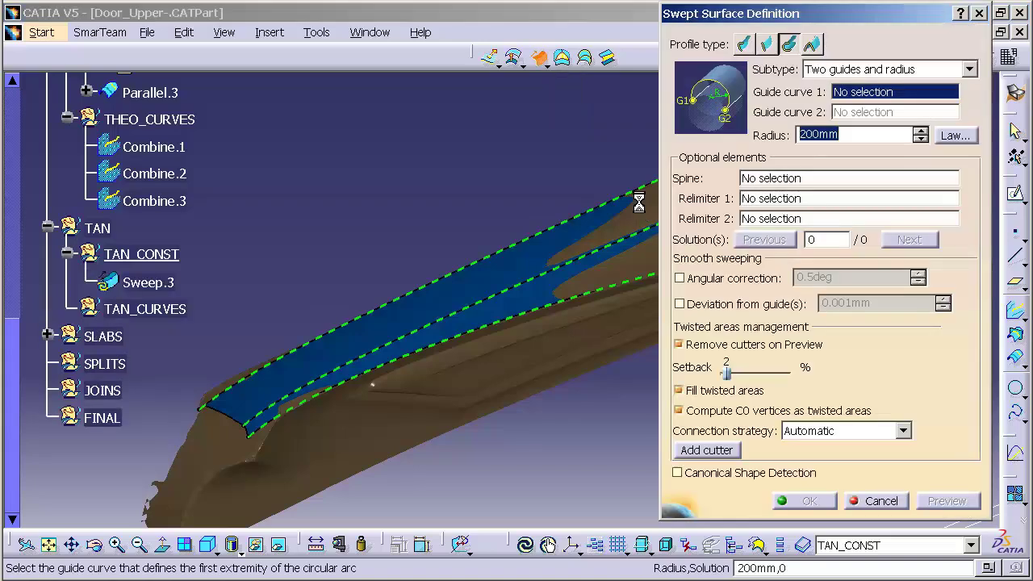
{"action": "left_click", "coordinate": [861, 73]}
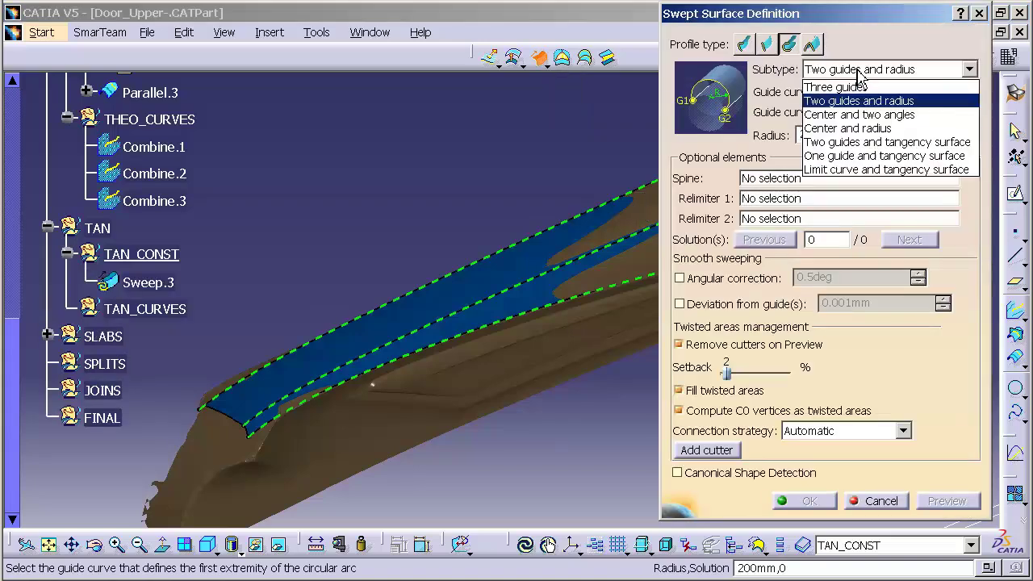
{"action": "left_click", "coordinate": [884, 130]}
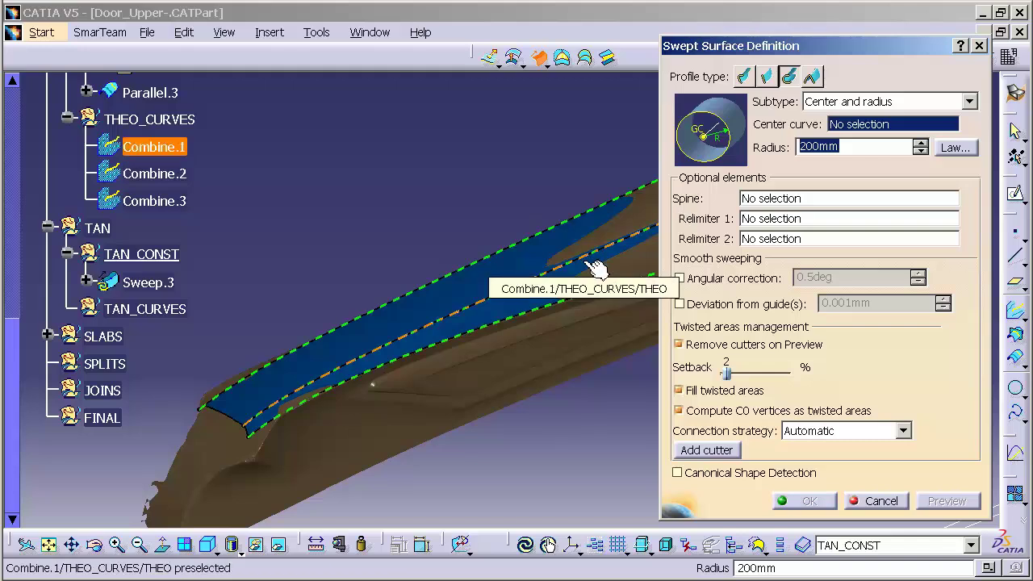
{"action": "left_click", "coordinate": [596, 269]}
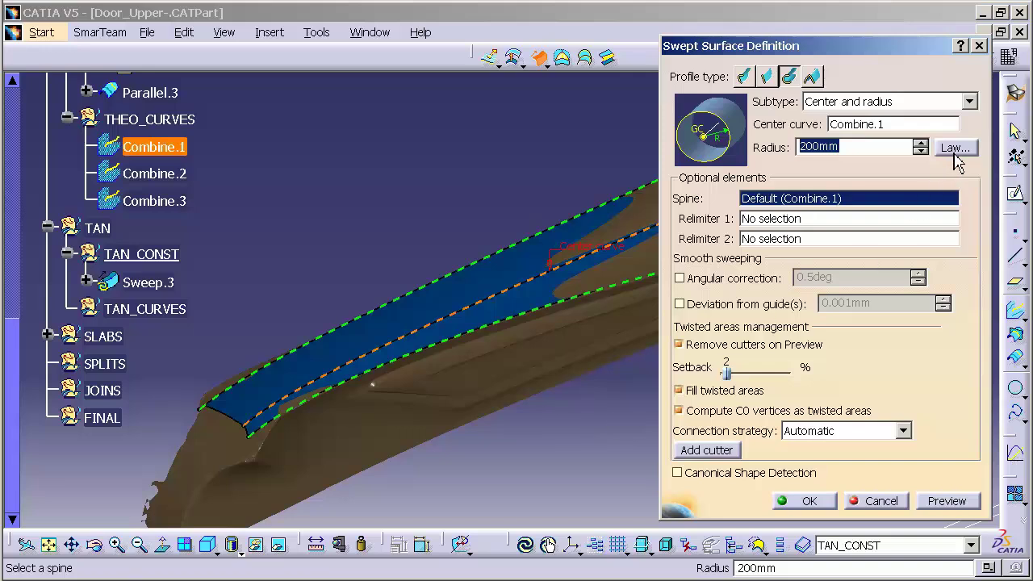
Give the sweep radius a linear law from 50mm start to 20mm end and preview it
{"action": "left_click", "coordinate": [955, 149]}
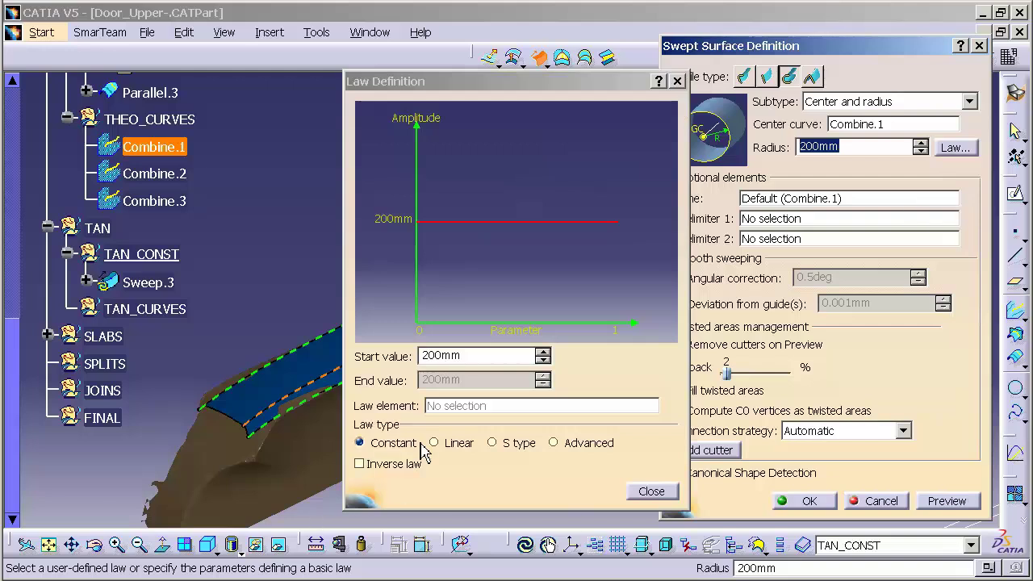
{"action": "left_click", "coordinate": [456, 448]}
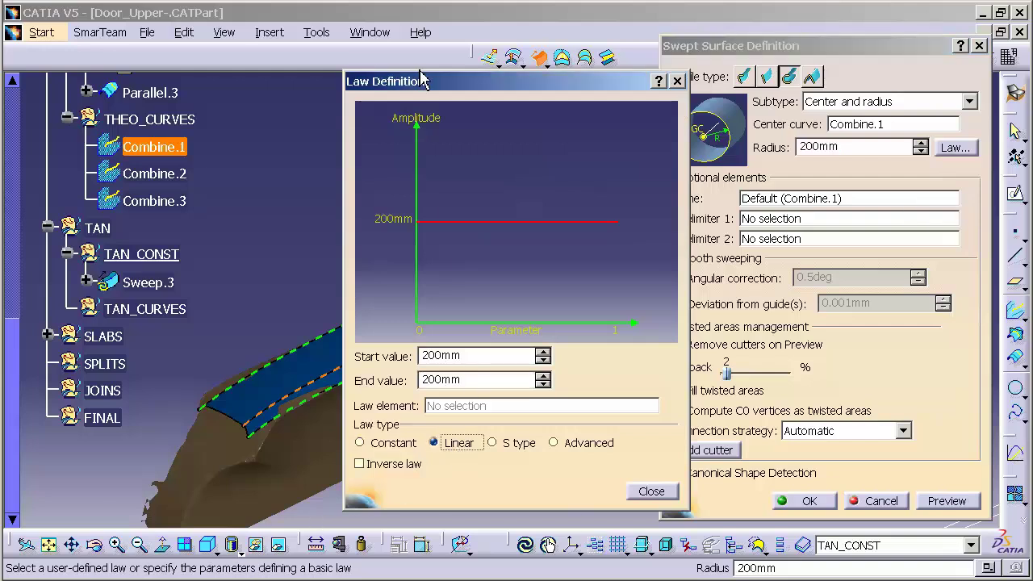
{"action": "left_click_drag", "start_coordinate": [430, 91], "coordinate": [715, 92]}
{"action": "middle_click_drag", "start_coordinate": [493, 228], "coordinate": [565, 322]}
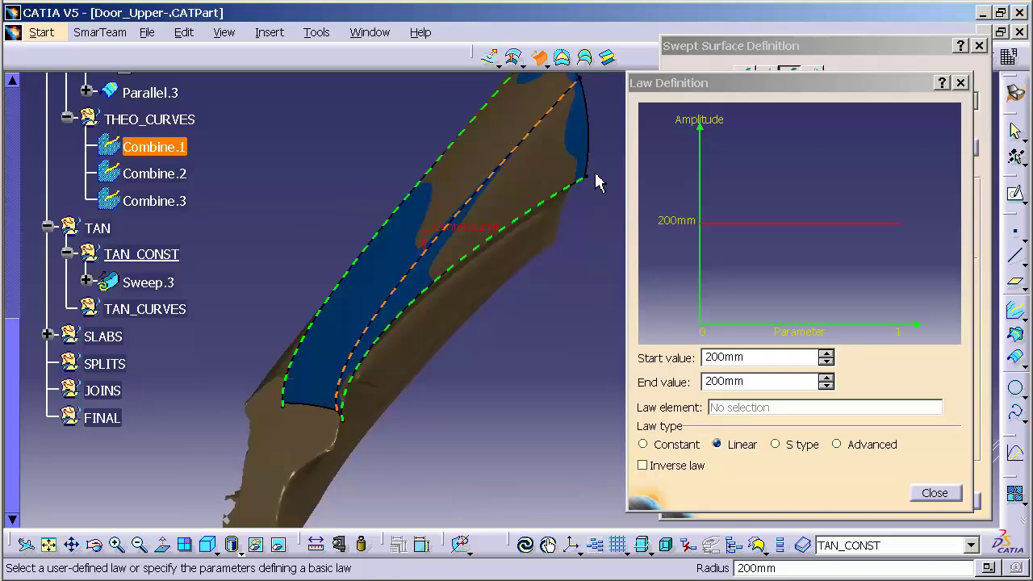
{"action": "double_click", "coordinate": [765, 386]}
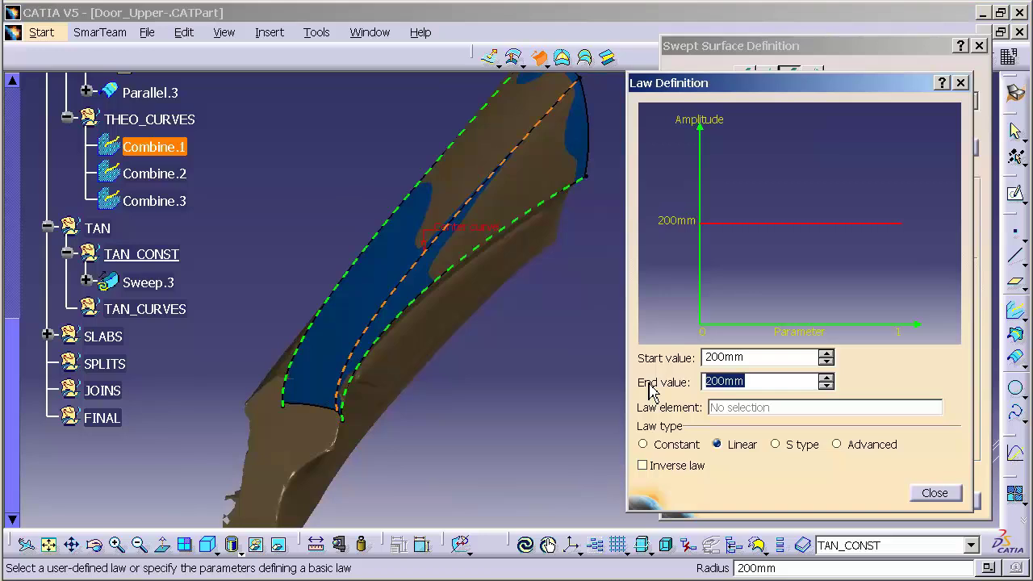
{"action": "type", "text": "20"}
{"action": "left_click_drag", "start_coordinate": [764, 358], "coordinate": [692, 361]}
{"action": "type", "text": "50"}
{"action": "key", "text": "Return"}
{"action": "left_click", "coordinate": [934, 494]}
{"action": "left_click", "coordinate": [944, 501]}
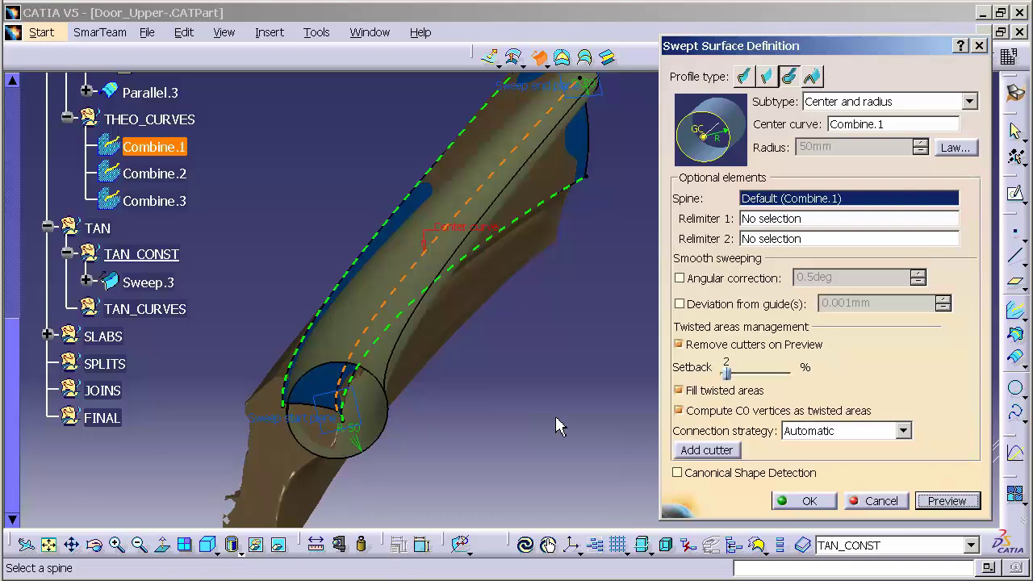
{"action": "middle_click_drag", "start_coordinate": [565, 406], "coordinate": [548, 440]}
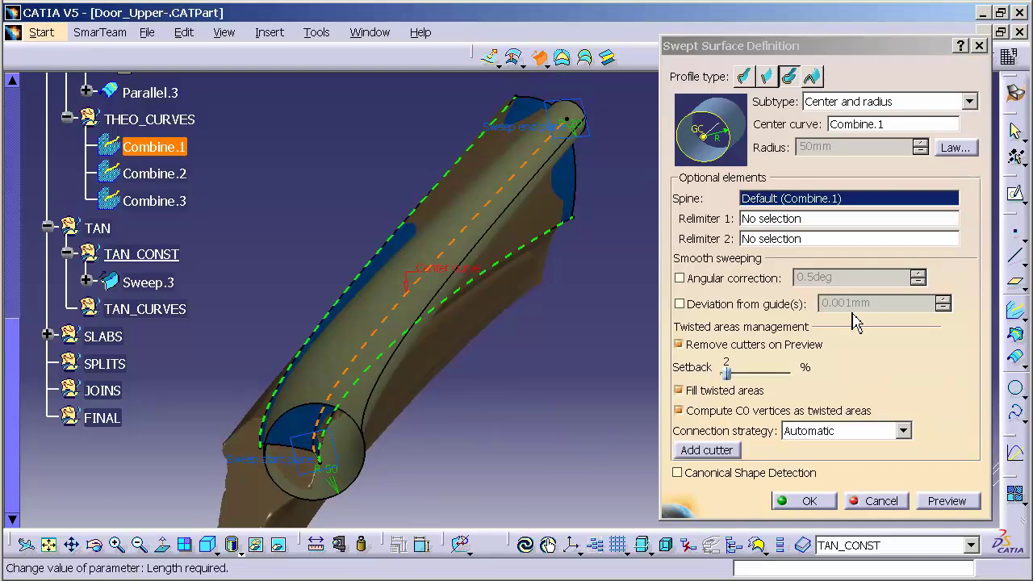
Invert the radius law and preview the updated tapered tube
{"action": "left_click", "coordinate": [954, 149]}
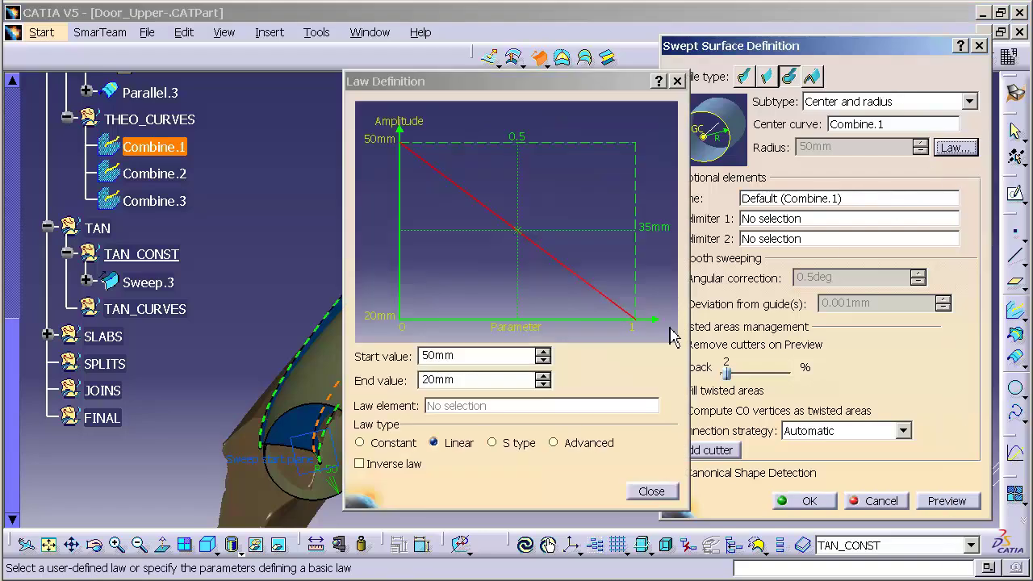
{"action": "left_click", "coordinate": [413, 467]}
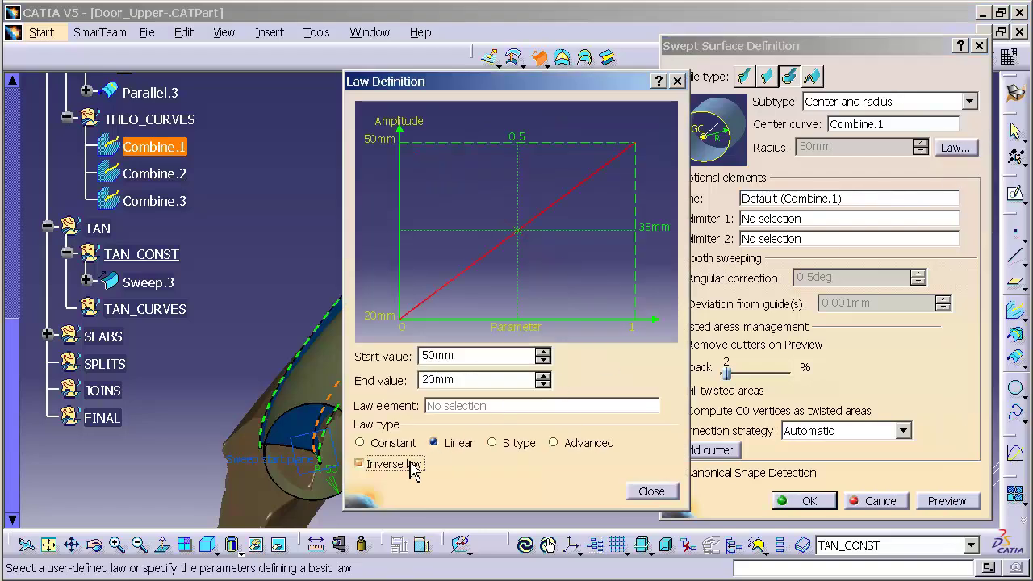
{"action": "left_click", "coordinate": [652, 493]}
{"action": "left_click", "coordinate": [946, 501]}
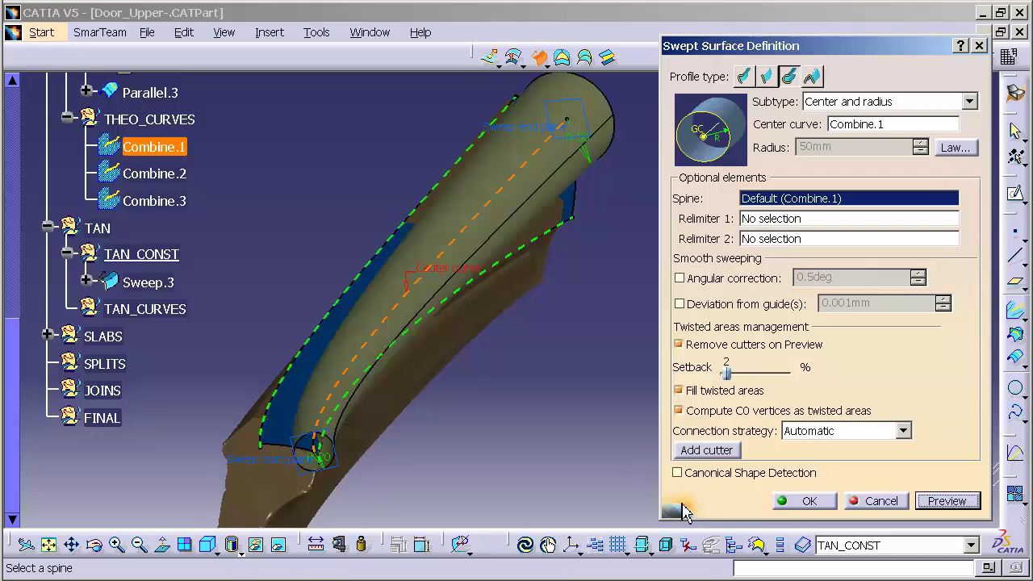
Create Sweep.3, then change its Radius End to 5mm and Radius to 15mm
{"action": "left_click", "coordinate": [810, 501]}
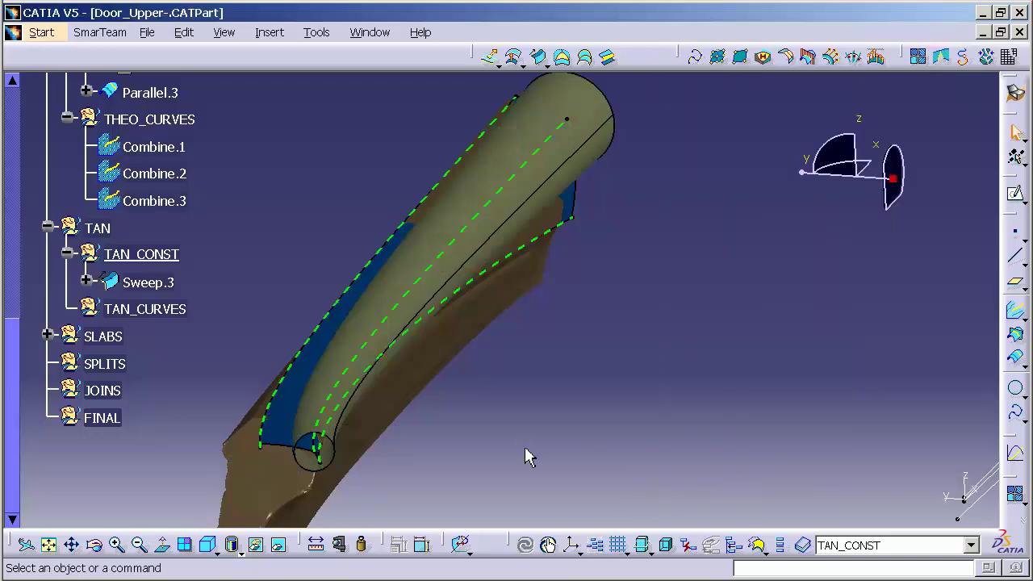
{"action": "middle_click_drag", "start_coordinate": [526, 454], "coordinate": [563, 443]}
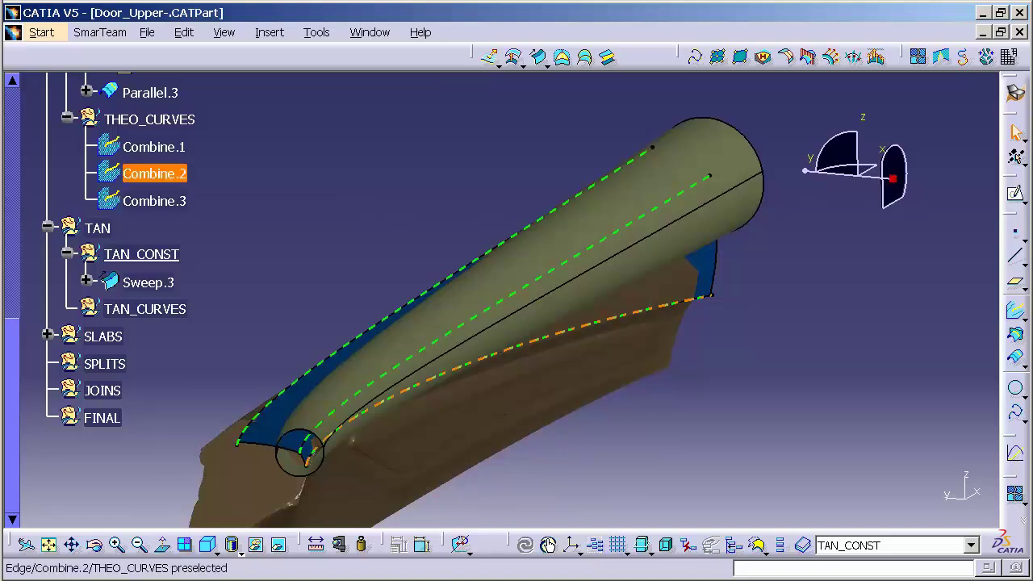
{"action": "left_click", "coordinate": [87, 282]}
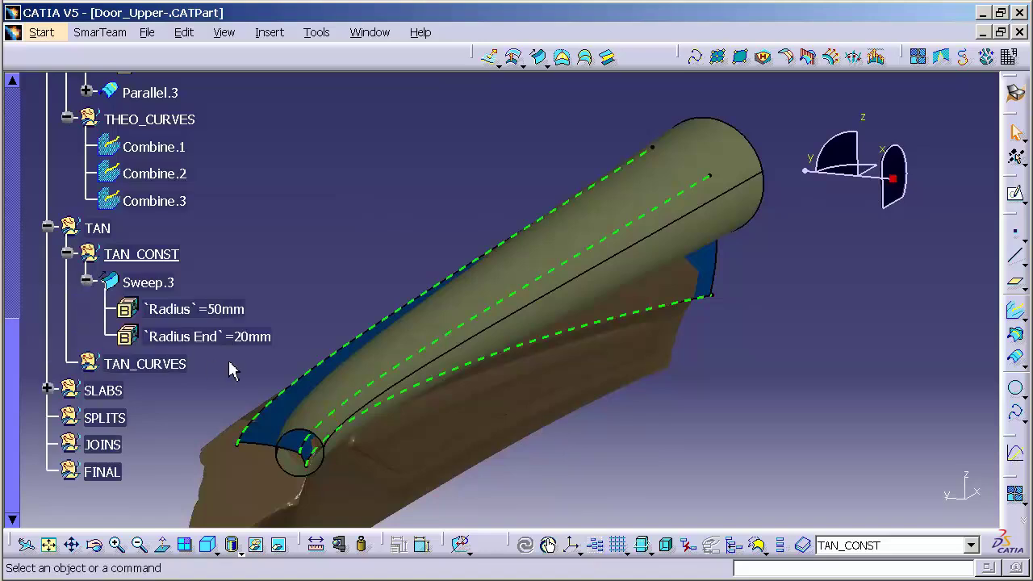
{"action": "double_click", "coordinate": [262, 338]}
{"action": "type", "text": "5"}
{"action": "key", "text": "Return"}
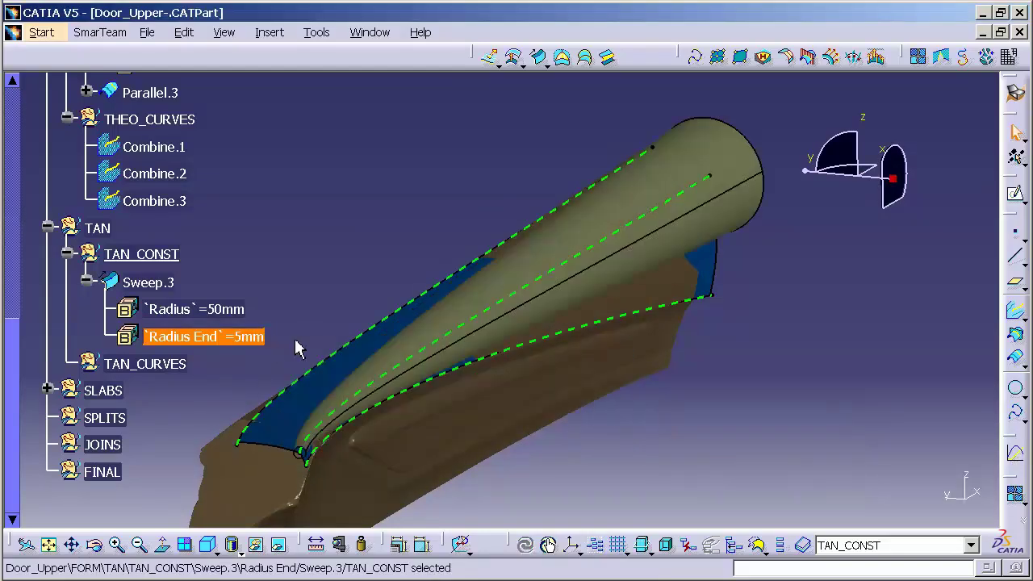
{"action": "double_click", "coordinate": [230, 310]}
{"action": "type", "text": "15"}
{"action": "key", "text": "Return"}
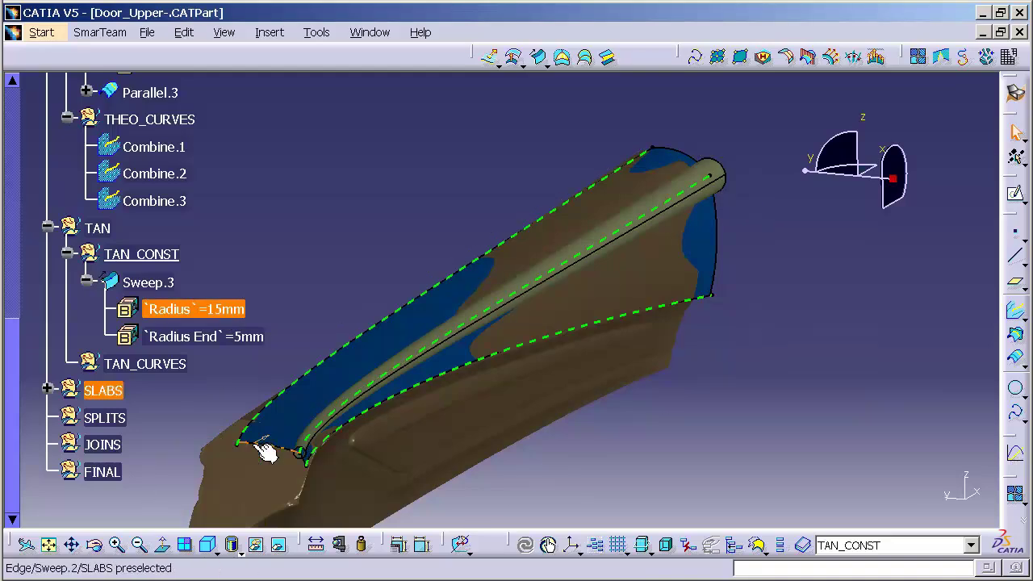
Make TAN_CURVES the current work set
{"action": "middle_click", "coordinate": [312, 466]}
{"action": "middle_click_drag", "start_coordinate": [311, 465], "coordinate": [429, 337]}
{"action": "middle_click_drag", "start_coordinate": [564, 321], "coordinate": [576, 358]}
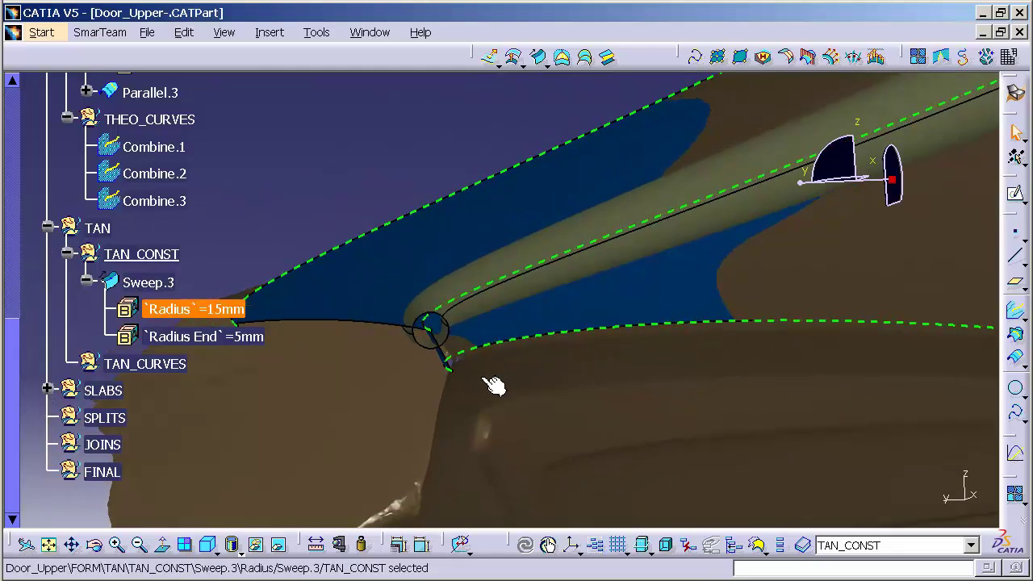
{"action": "right_click", "coordinate": [125, 371]}
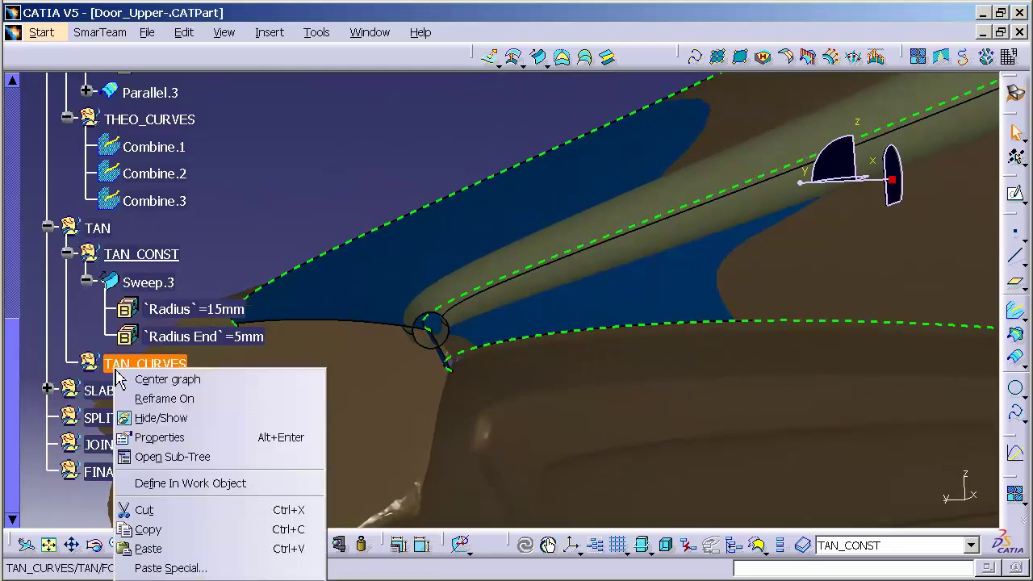
{"action": "left_click", "coordinate": [215, 488]}
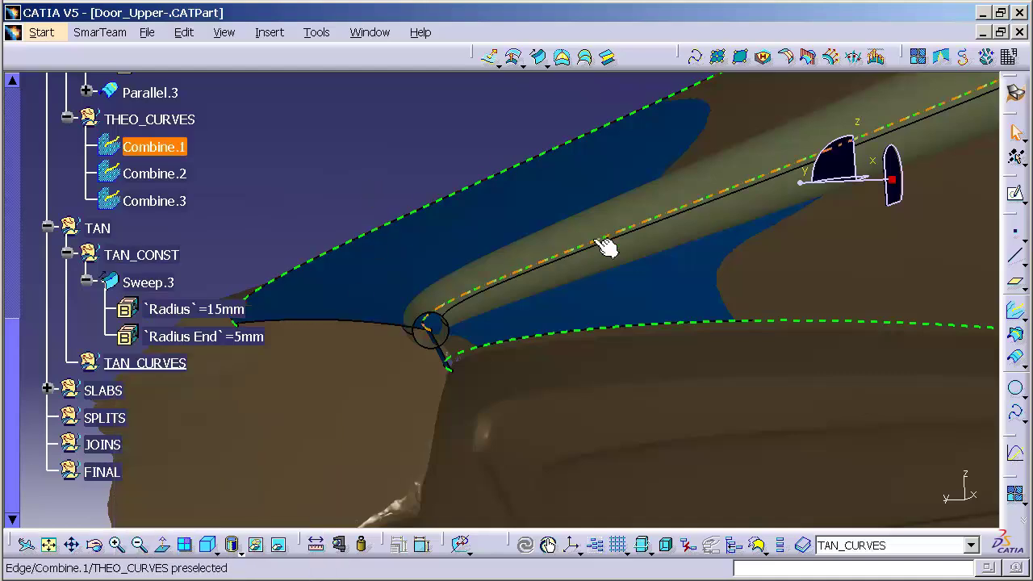
Intersect Sweep.2 with Sweep.3 to create Intersect.1
{"action": "middle_click_drag", "start_coordinate": [596, 234], "coordinate": [618, 274]}
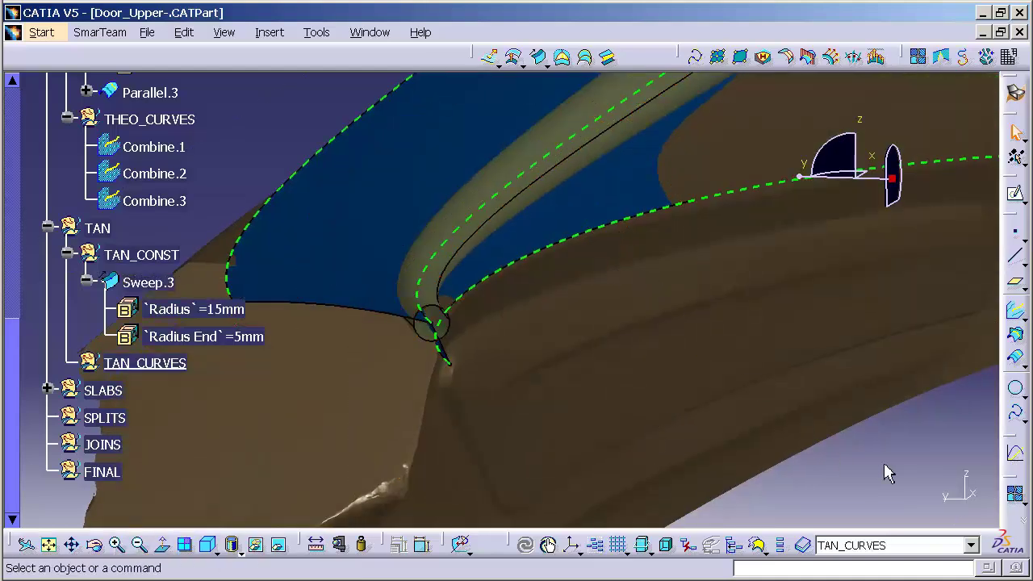
{"action": "left_click", "coordinate": [1017, 335]}
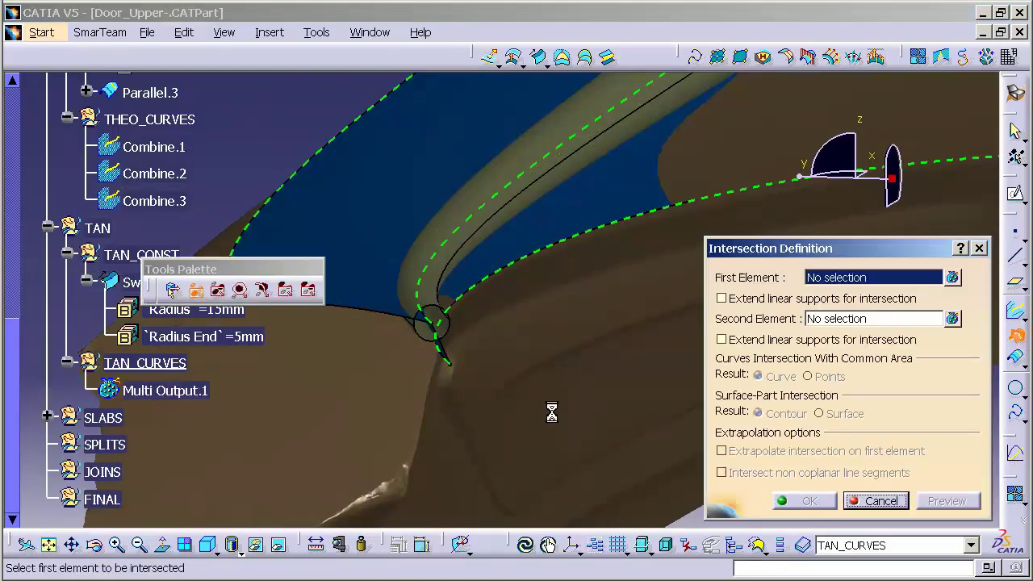
{"action": "left_click", "coordinate": [389, 249]}
{"action": "left_click", "coordinate": [440, 248]}
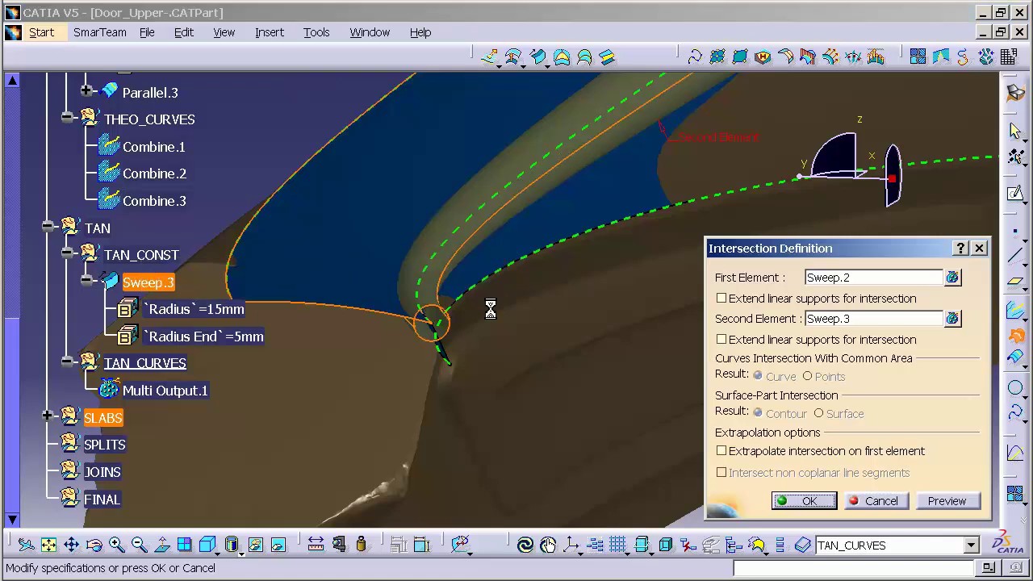
{"action": "left_click", "coordinate": [808, 501]}
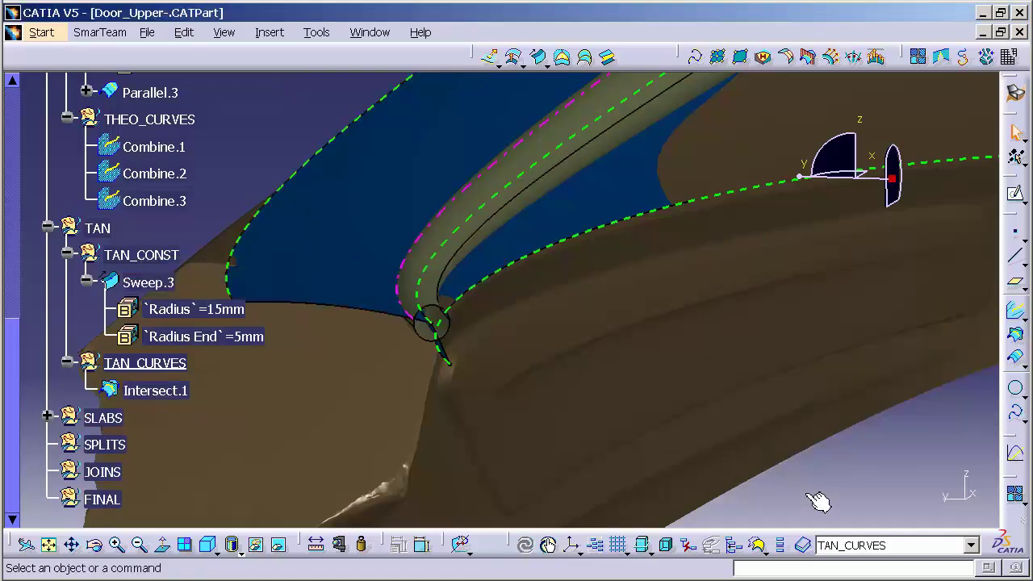
Intersect Sweep.1 with Sweep.3 to create Intersect.2
{"action": "left_click", "coordinate": [1019, 352]}
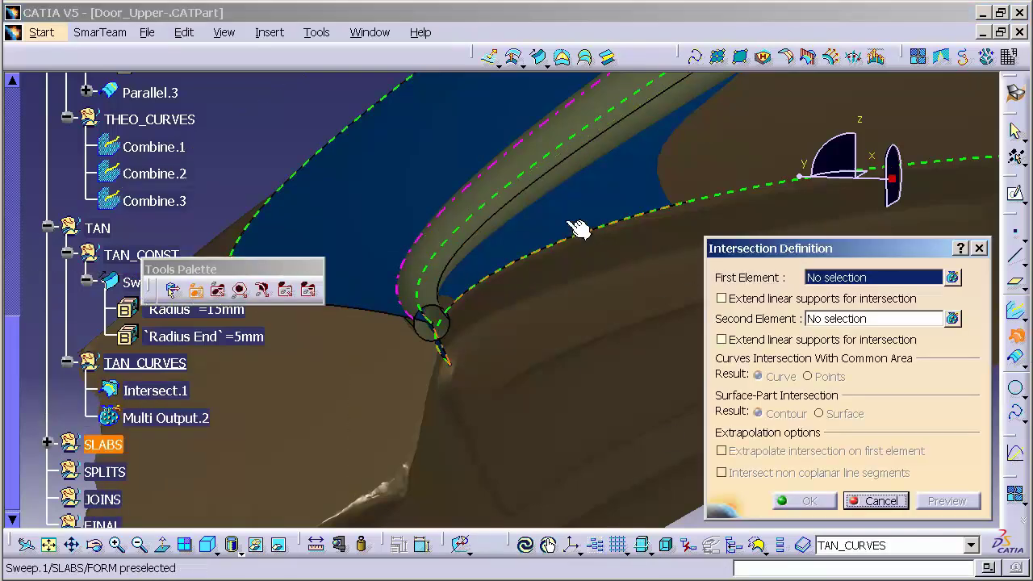
{"action": "left_click", "coordinate": [545, 206]}
{"action": "left_click", "coordinate": [538, 181]}
{"action": "left_click", "coordinate": [809, 501]}
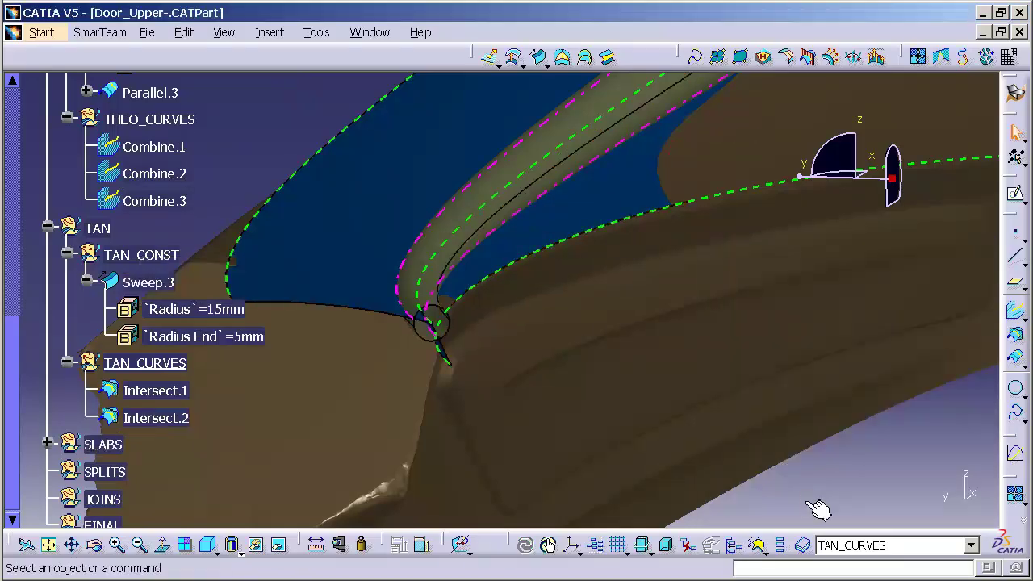
Hide the Sweep.3 tube and frame the slab sweep face with its intersection curves
{"action": "middle_click_drag", "start_coordinate": [611, 309], "coordinate": [549, 342]}
{"action": "middle_click_drag", "start_coordinate": [388, 447], "coordinate": [277, 406]}
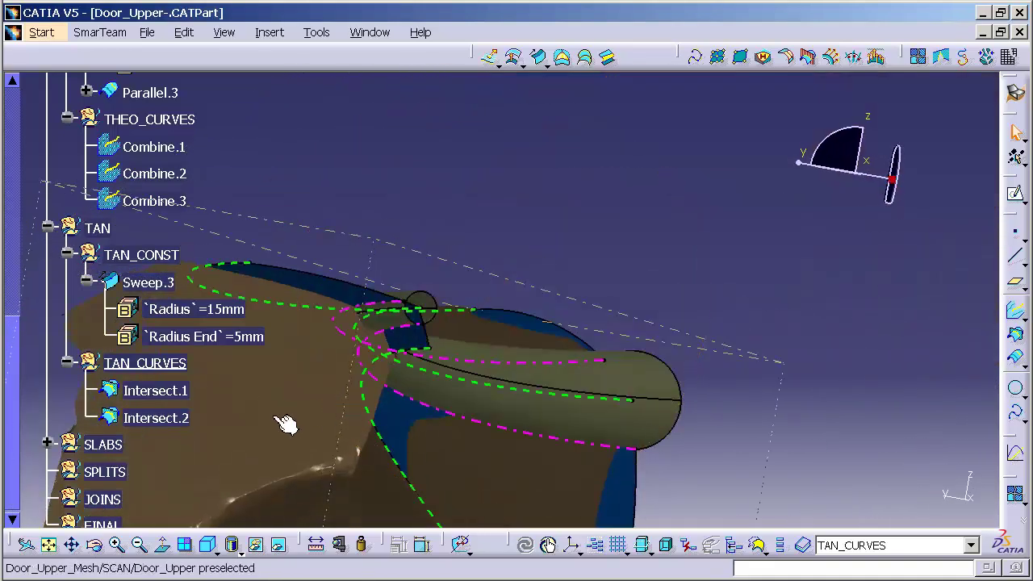
{"action": "right_click", "coordinate": [274, 417]}
{"action": "middle_click_drag", "start_coordinate": [327, 485], "coordinate": [436, 318]}
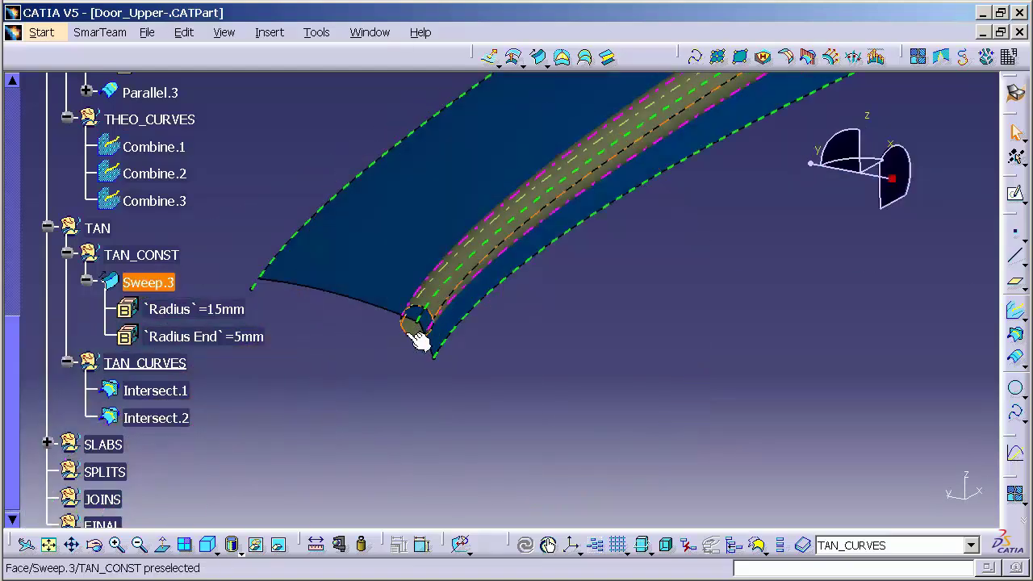
{"action": "right_click", "coordinate": [414, 335]}
{"action": "left_click", "coordinate": [462, 388]}
{"action": "middle_click_drag", "start_coordinate": [508, 396], "coordinate": [605, 318]}
{"action": "middle_click_drag", "start_coordinate": [296, 447], "coordinate": [461, 369]}
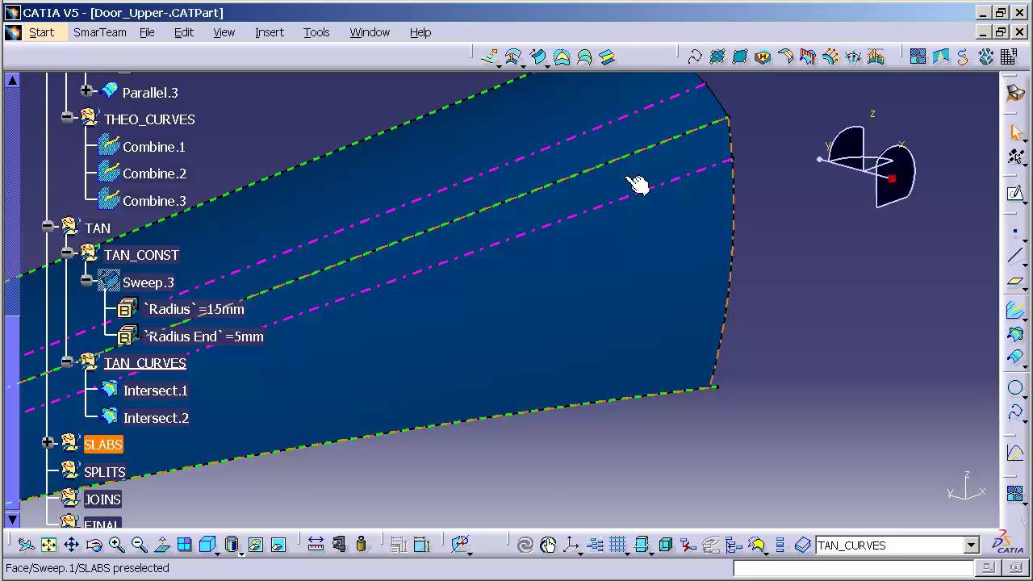
{"action": "middle_click_drag", "start_coordinate": [472, 283], "coordinate": [582, 362]}
Expand SLABS, collapse Sweep.1 and Sweep.2 parameters, and define SLABS as work object
{"action": "scroll", "coordinate": [583, 363], "scroll_direction": "down", "scroll_amount": 1}
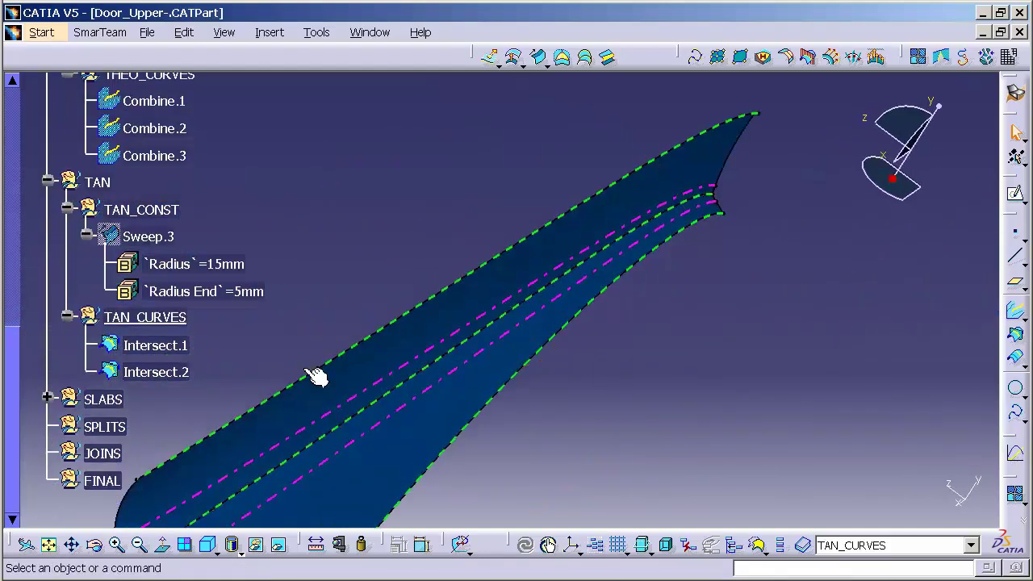
{"action": "right_click", "coordinate": [119, 400]}
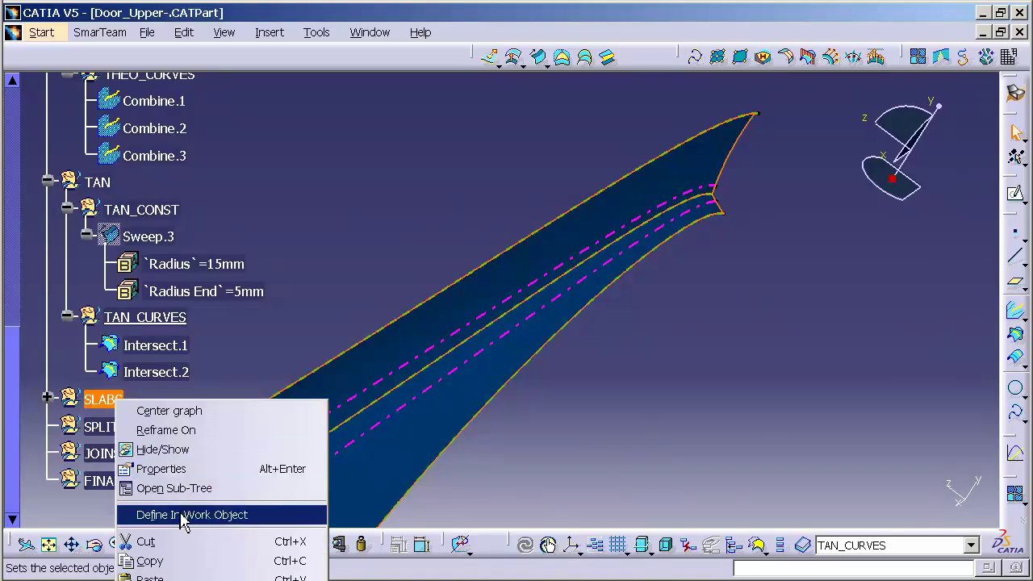
{"action": "left_click", "coordinate": [48, 398]}
{"action": "left_click", "coordinate": [47, 397]}
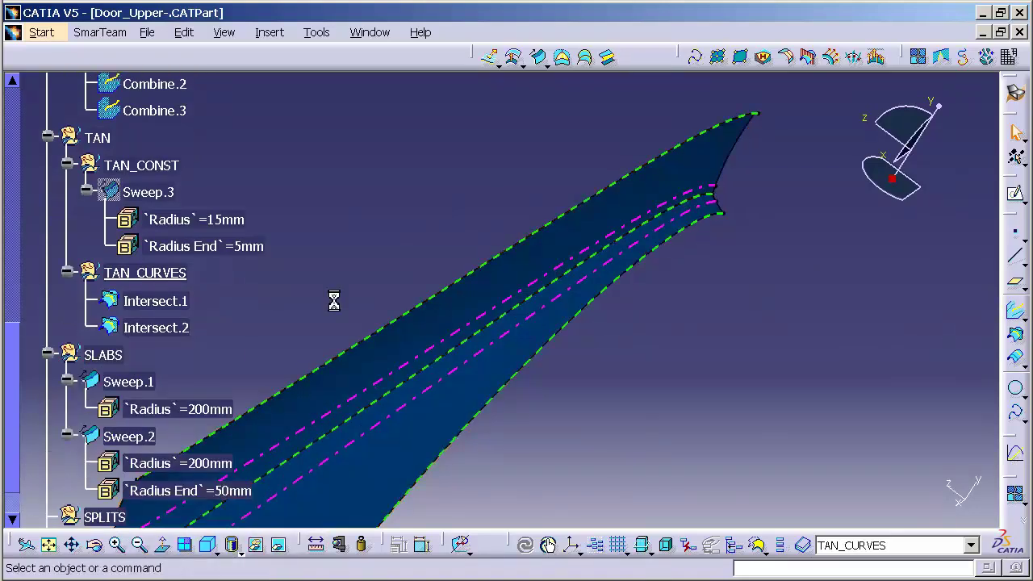
{"action": "left_click", "coordinate": [67, 381]}
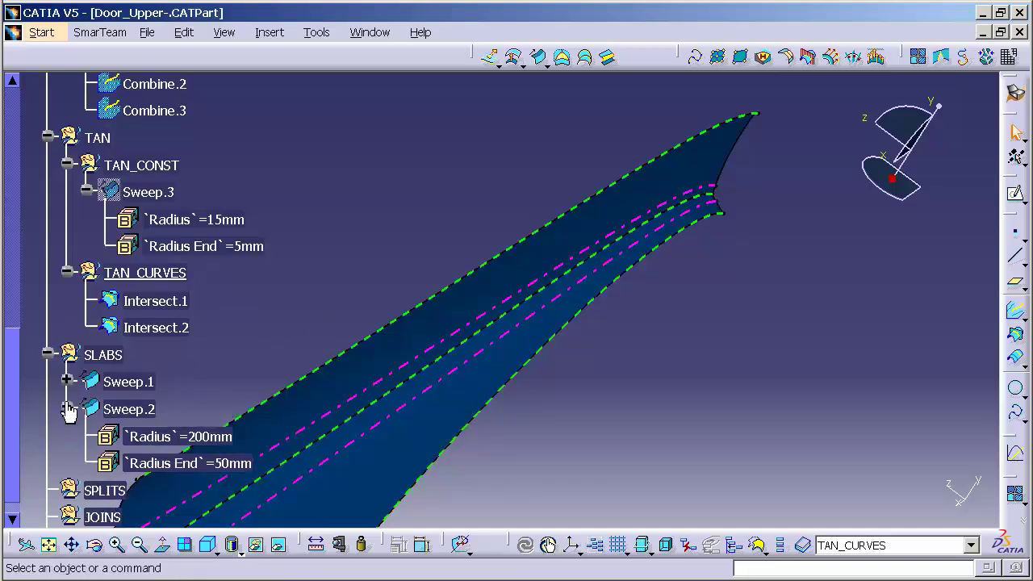
{"action": "left_click", "coordinate": [67, 409]}
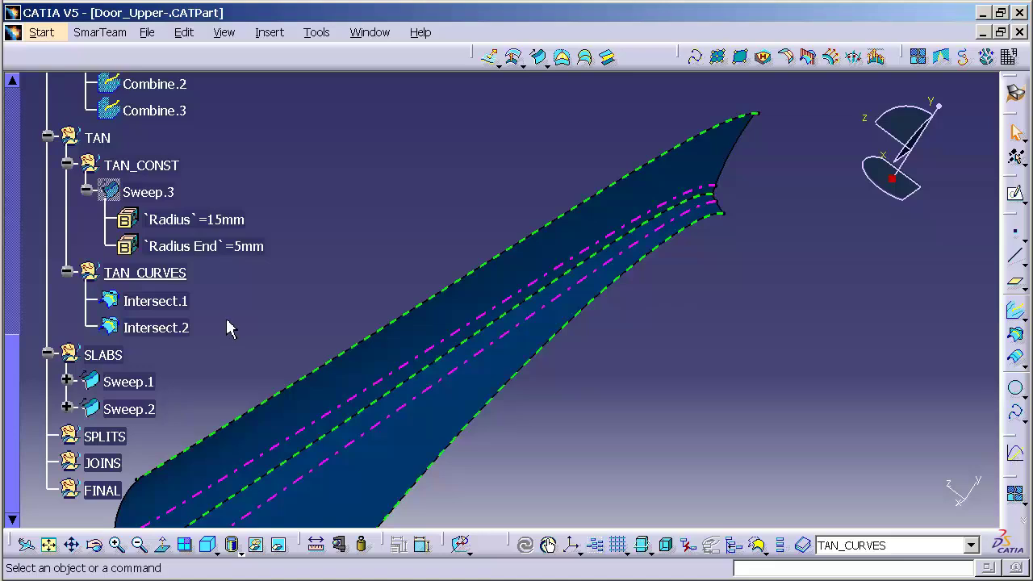
{"action": "right_click", "coordinate": [104, 356]}
{"action": "left_click", "coordinate": [205, 473]}
{"action": "middle_click_drag", "start_coordinate": [560, 477], "coordinate": [644, 366]}
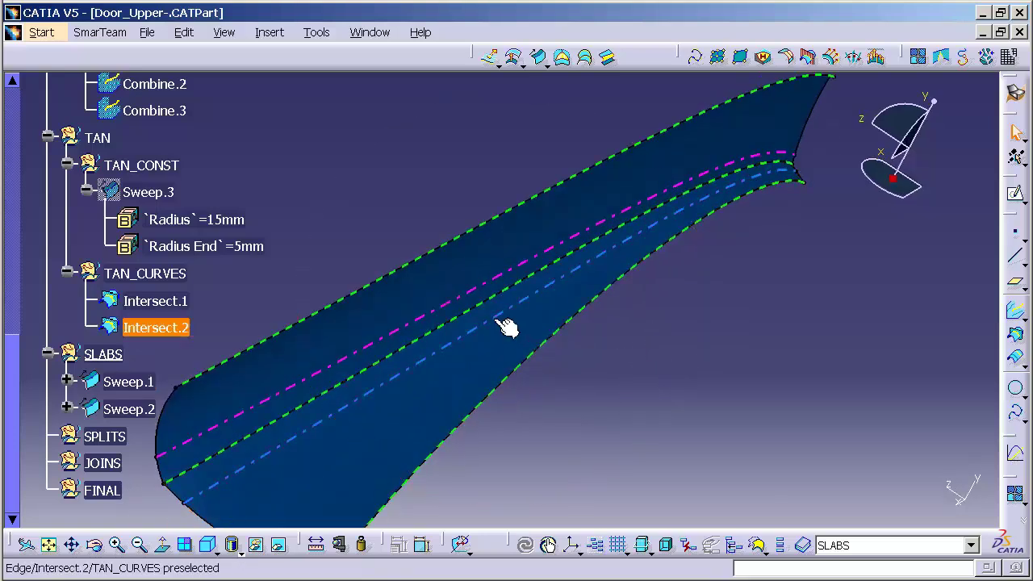
Start a blend from Intersect.2 on Sweep.1 to Intersect.1 on Sweep.2
{"action": "left_click", "coordinate": [609, 60]}
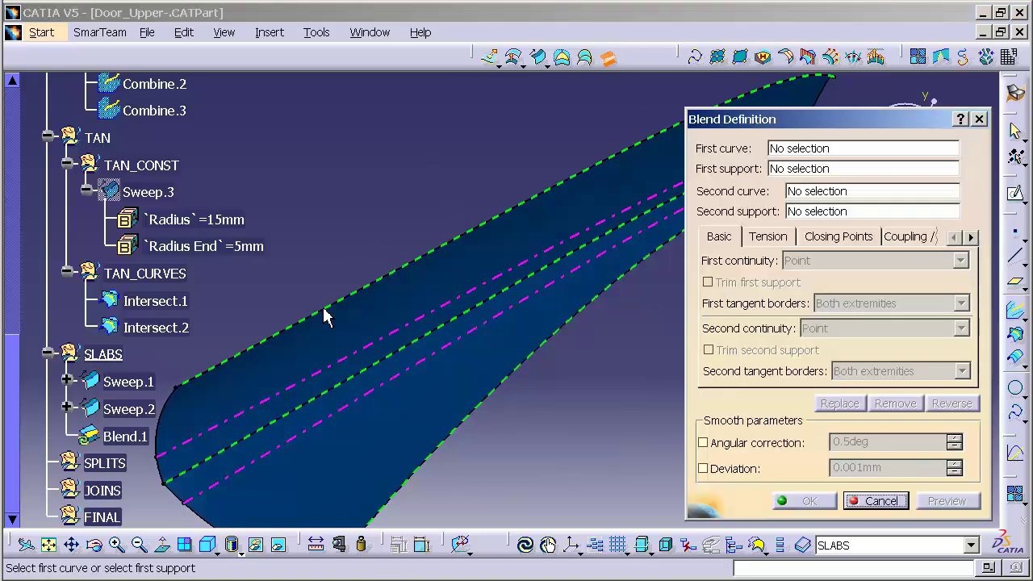
{"action": "left_click", "coordinate": [380, 396]}
{"action": "left_click", "coordinate": [376, 425]}
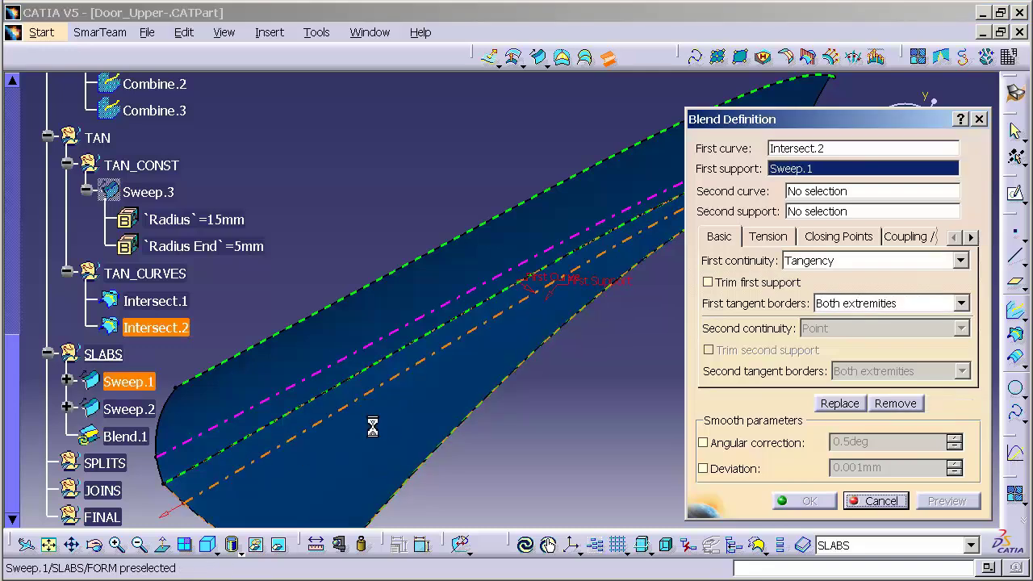
{"action": "left_click", "coordinate": [356, 365]}
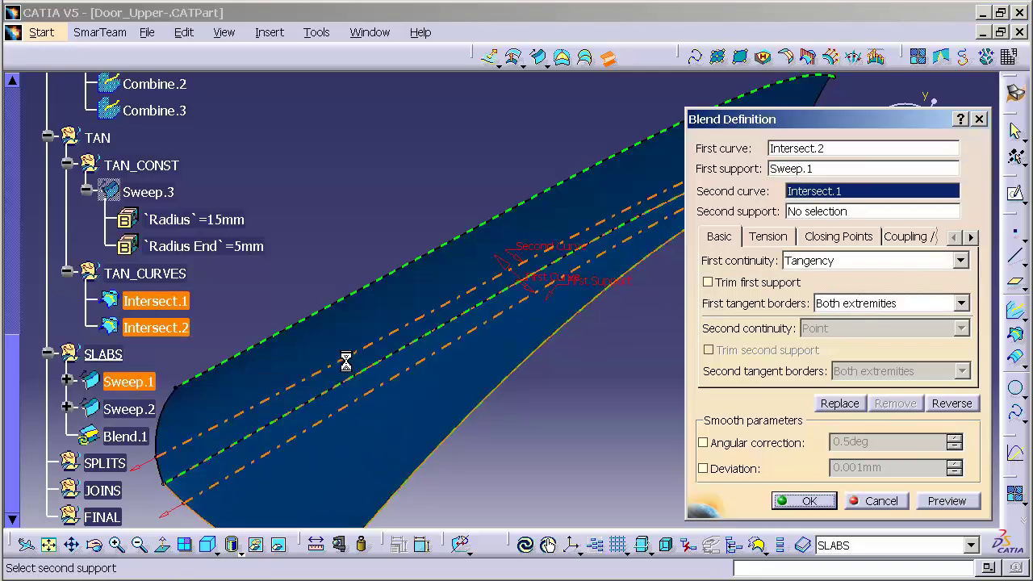
{"action": "left_click", "coordinate": [355, 325]}
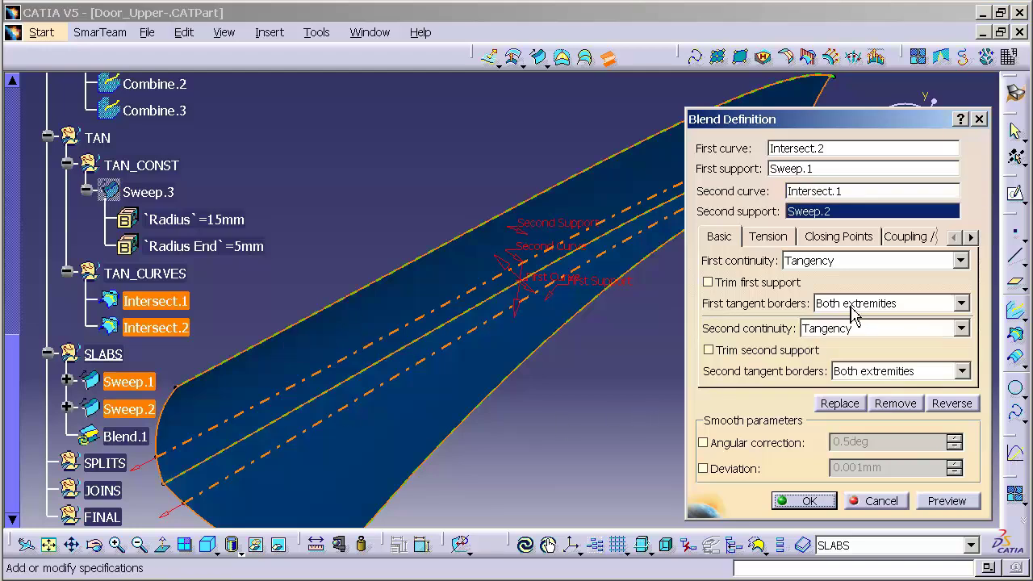
Set both blend continuities to Curvature, check the tension settings, and create Blend.1
{"action": "left_click", "coordinate": [853, 260]}
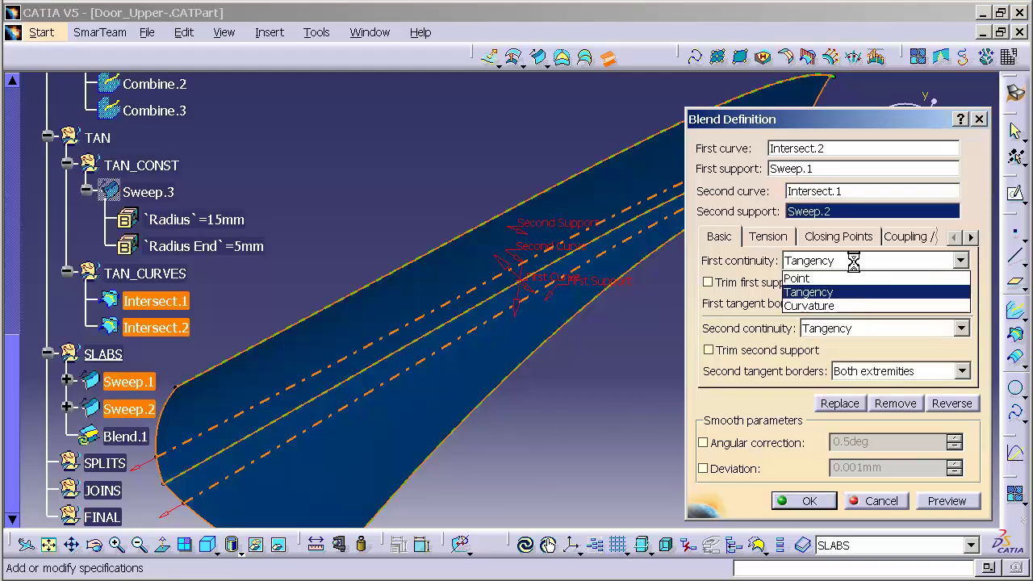
{"action": "left_click", "coordinate": [836, 307]}
{"action": "left_click", "coordinate": [855, 328]}
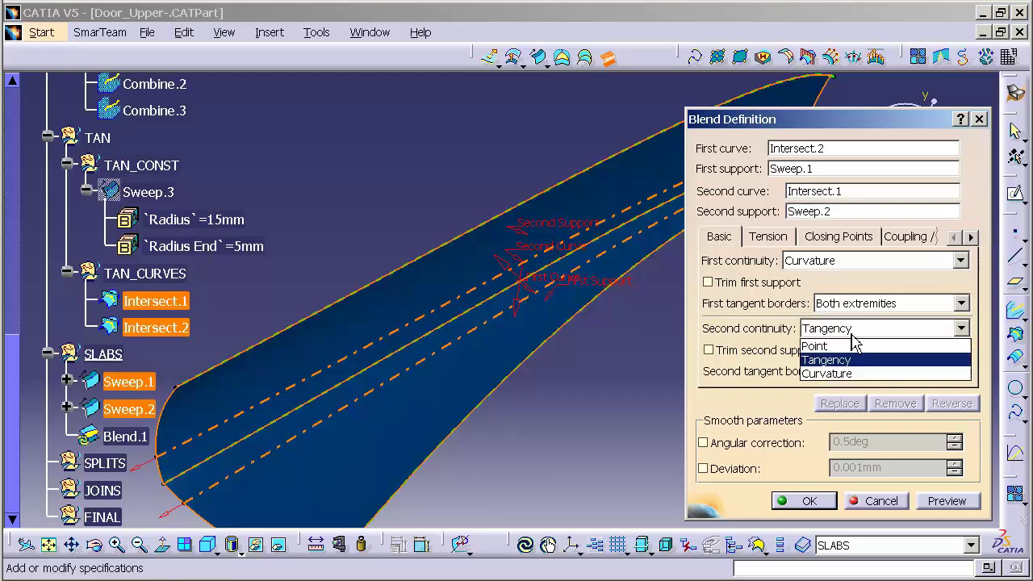
{"action": "left_click", "coordinate": [843, 373]}
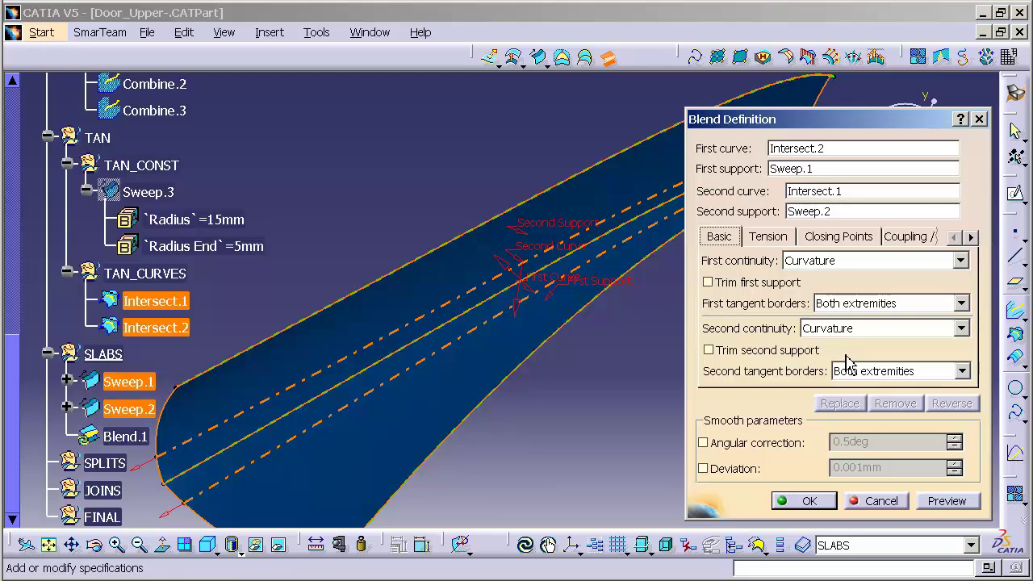
{"action": "left_click", "coordinate": [771, 237]}
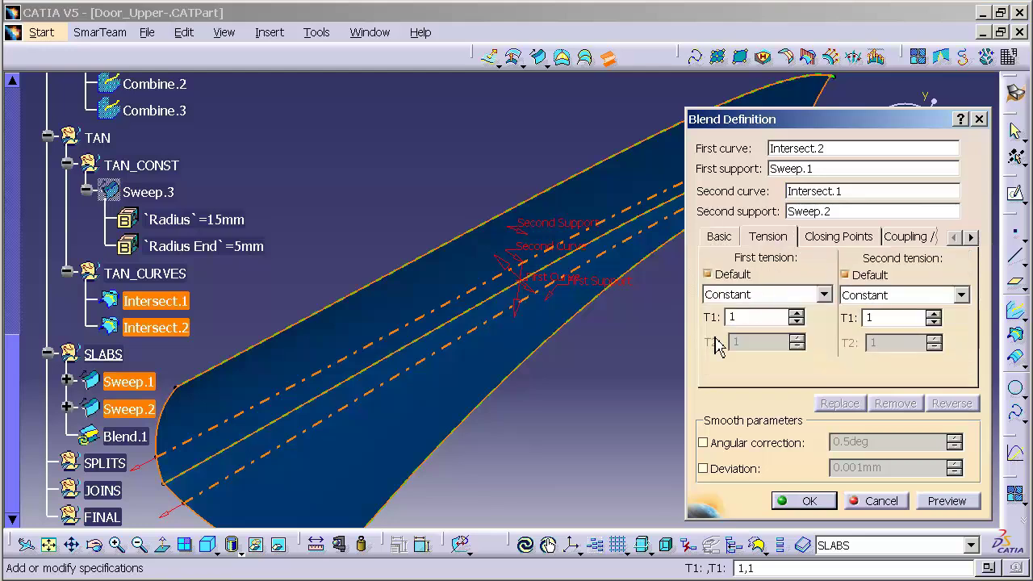
{"action": "left_click", "coordinate": [720, 237]}
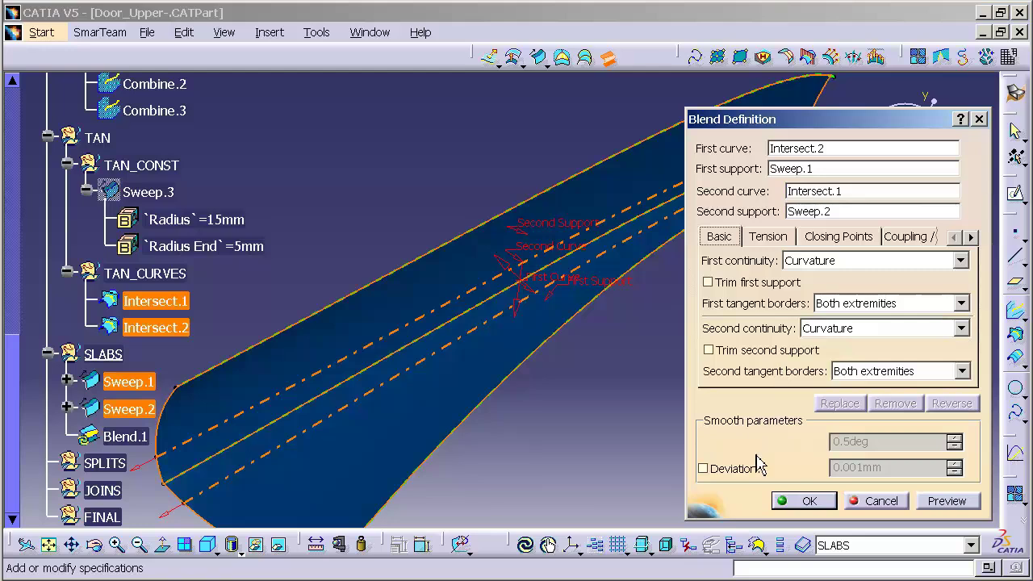
{"action": "left_click", "coordinate": [810, 501]}
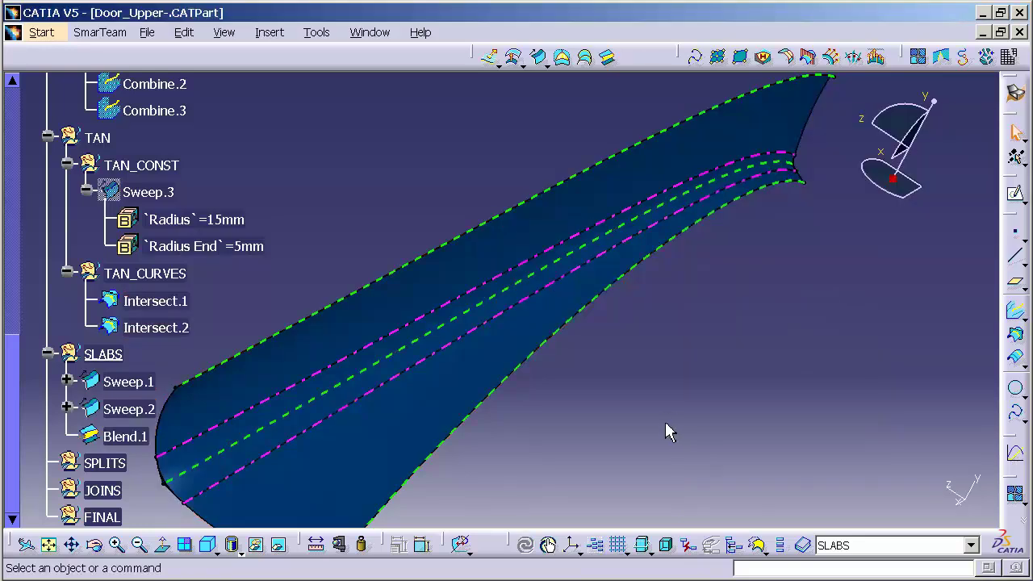
Make SPLITS the current work set and dock the Operations toolbar in the top row
{"action": "middle_click_drag", "start_coordinate": [231, 487], "coordinate": [355, 426]}
{"action": "scroll", "coordinate": [355, 426], "scroll_direction": "down", "scroll_amount": 2}
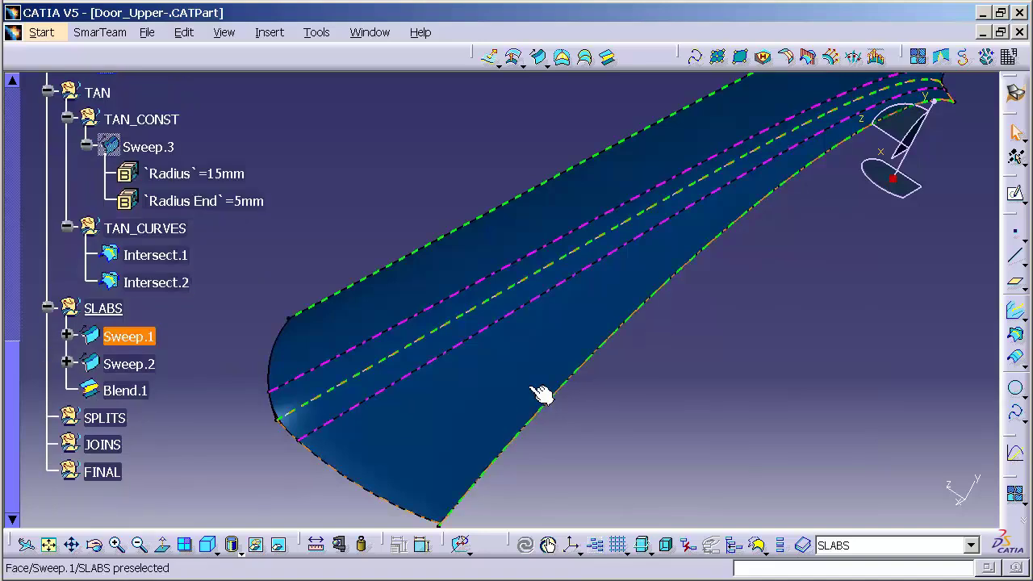
{"action": "middle_click_drag", "start_coordinate": [595, 374], "coordinate": [536, 371]}
{"action": "right_click", "coordinate": [111, 427]}
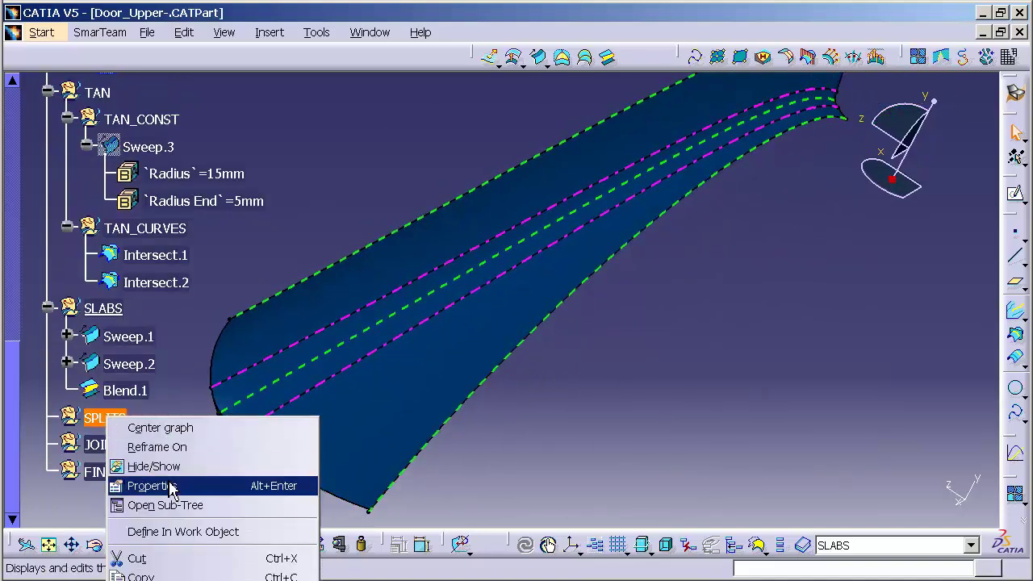
{"action": "left_click", "coordinate": [178, 532]}
{"action": "left_click", "coordinate": [702, 417]}
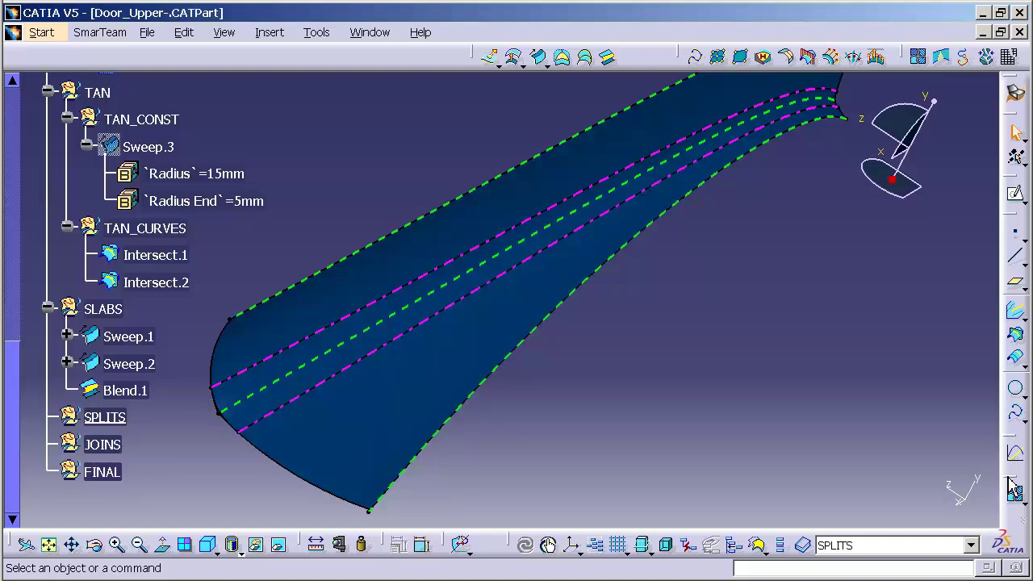
{"action": "left_click_drag", "start_coordinate": [1014, 484], "coordinate": [316, 48]}
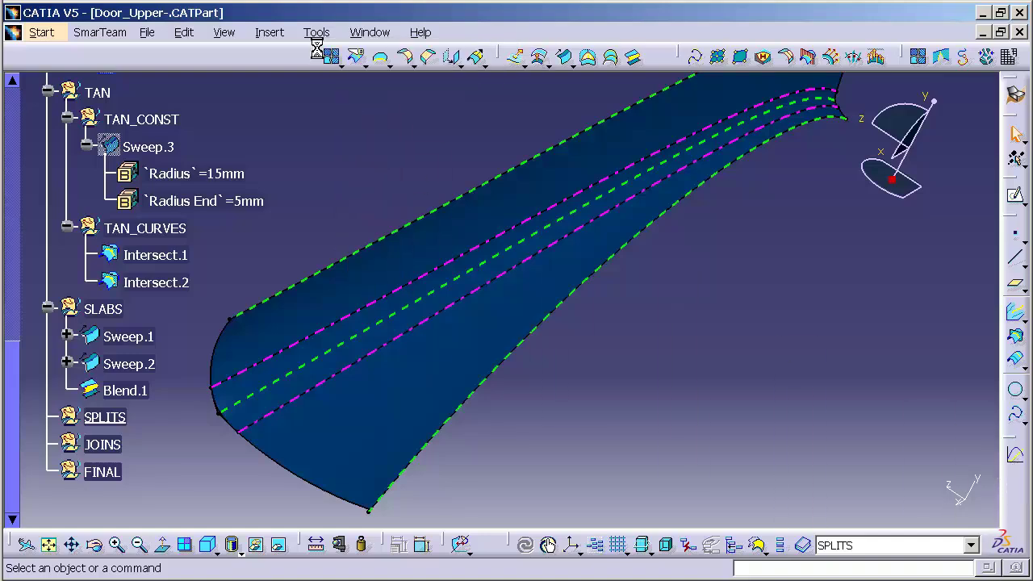
Split Sweep.1 with the Intersect.2 curve to create Split.1
{"action": "left_click", "coordinate": [358, 60]}
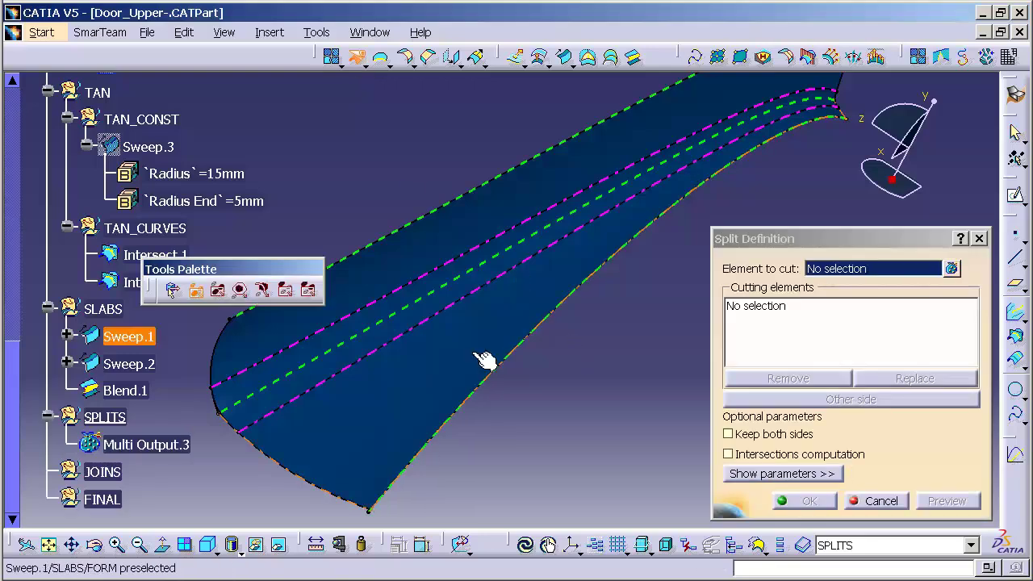
{"action": "left_click", "coordinate": [470, 348]}
{"action": "left_click", "coordinate": [461, 299]}
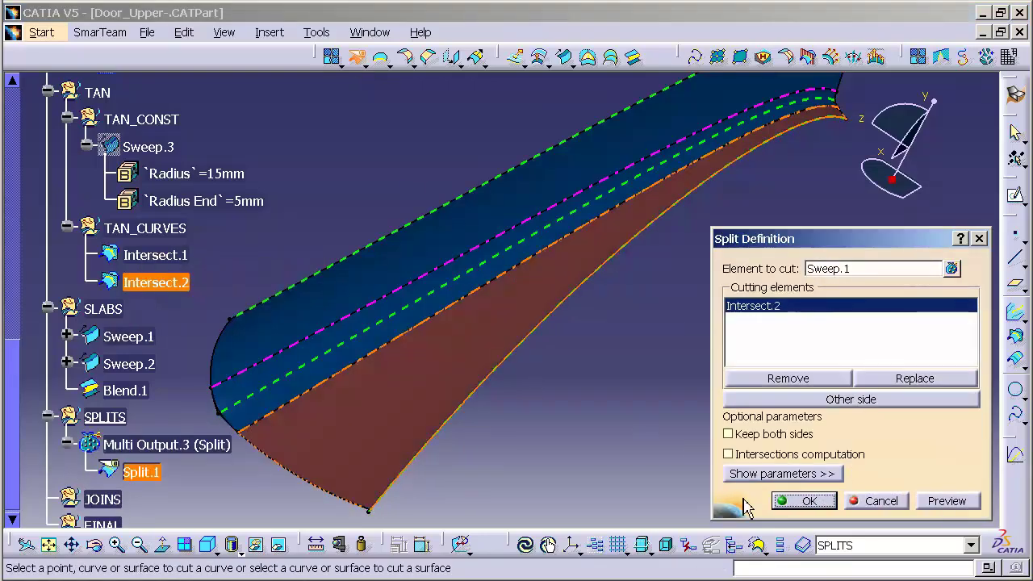
{"action": "left_click", "coordinate": [791, 510]}
Split Sweep.2 with the Intersect.1 curve to create Split.2
{"action": "left_click", "coordinate": [383, 275]}
{"action": "left_click", "coordinate": [396, 307]}
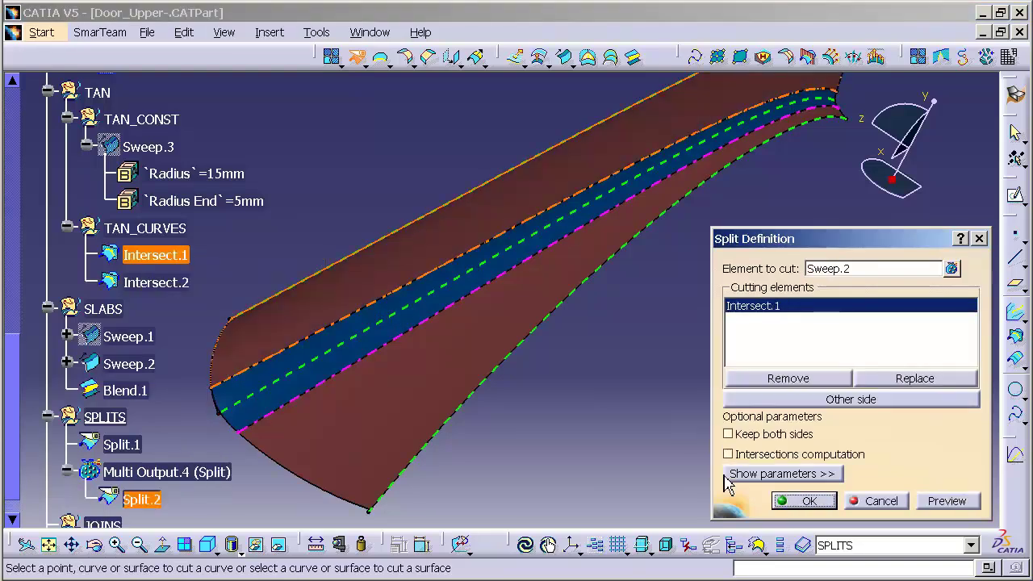
{"action": "left_click", "coordinate": [805, 506]}
{"action": "left_click", "coordinate": [871, 500]}
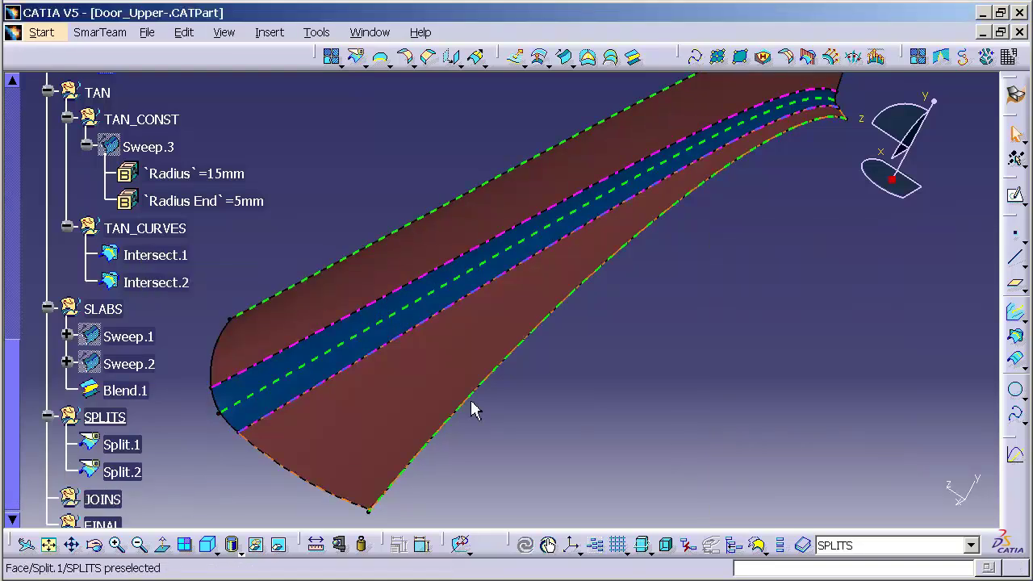
{"action": "middle_click_drag", "start_coordinate": [294, 370], "coordinate": [609, 342]}
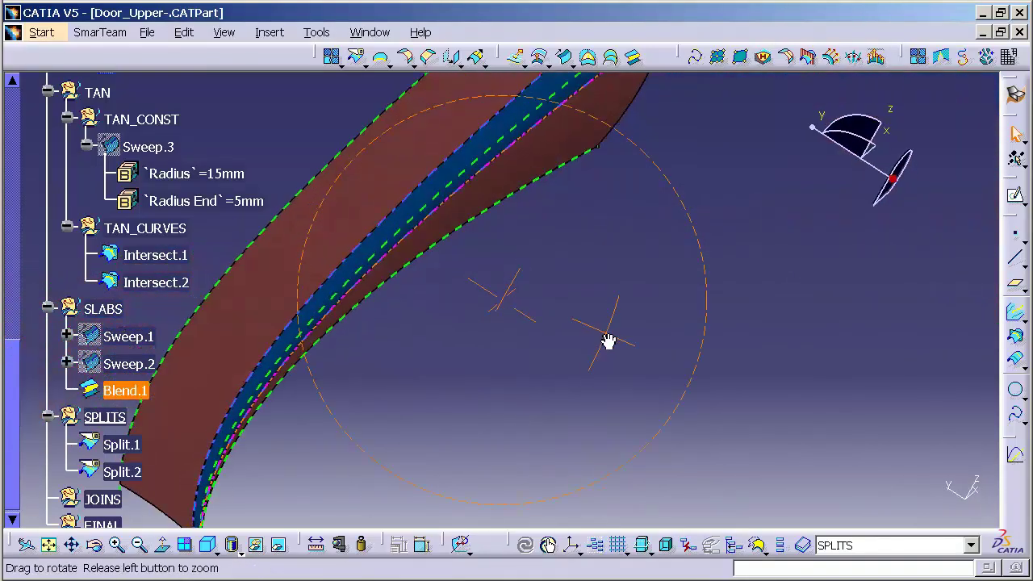
Hide Combine.1, Intersect.2 and Intersect.1 so only the split slabs and blend show
{"action": "right_click", "coordinate": [418, 215]}
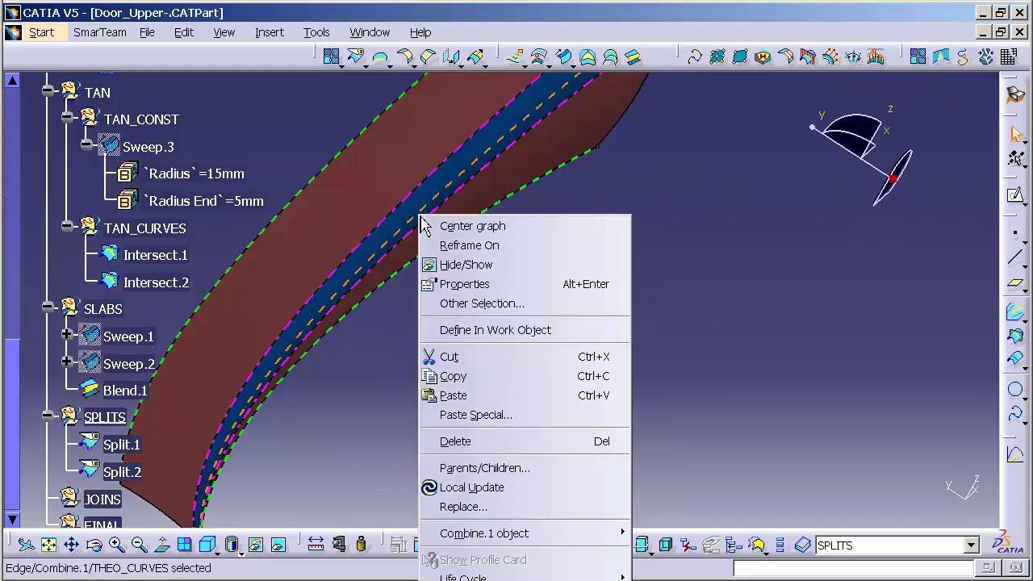
{"action": "left_click", "coordinate": [436, 263]}
{"action": "right_click", "coordinate": [444, 207]}
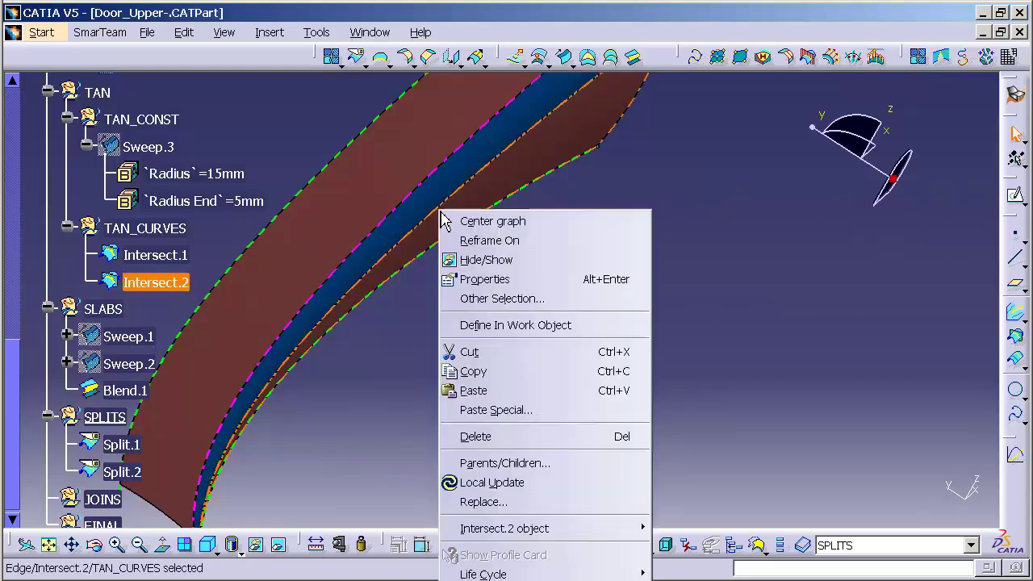
{"action": "left_click", "coordinate": [482, 260]}
{"action": "left_click", "coordinate": [428, 203]}
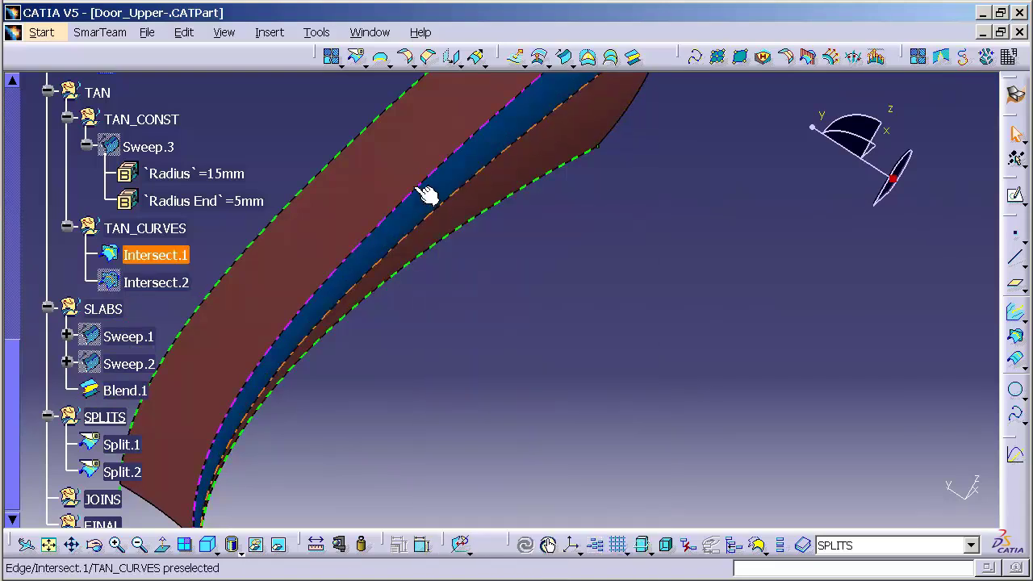
{"action": "right_click", "coordinate": [418, 197]}
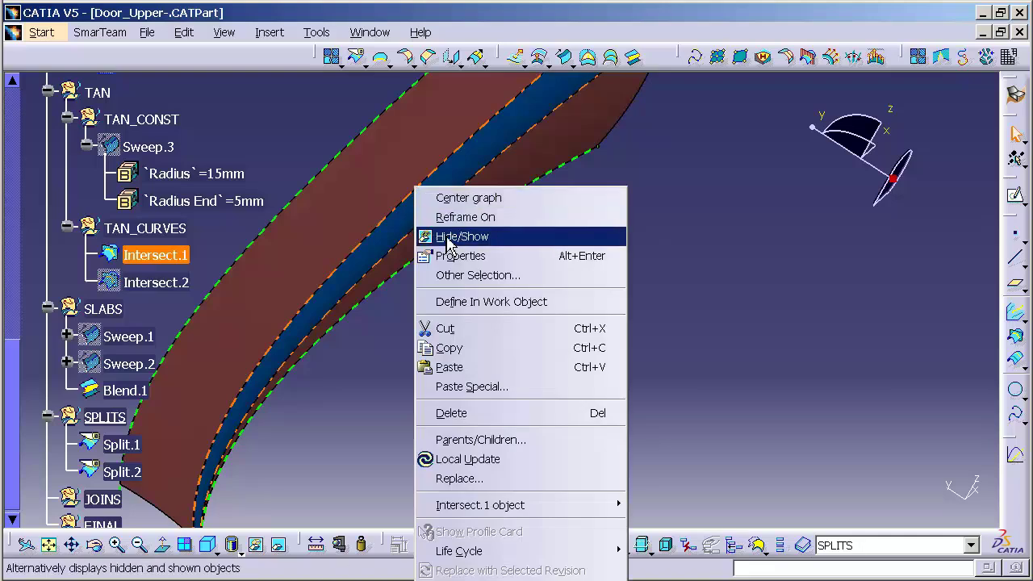
{"action": "left_click", "coordinate": [457, 236]}
{"action": "middle_click_drag", "start_coordinate": [445, 335], "coordinate": [511, 390]}
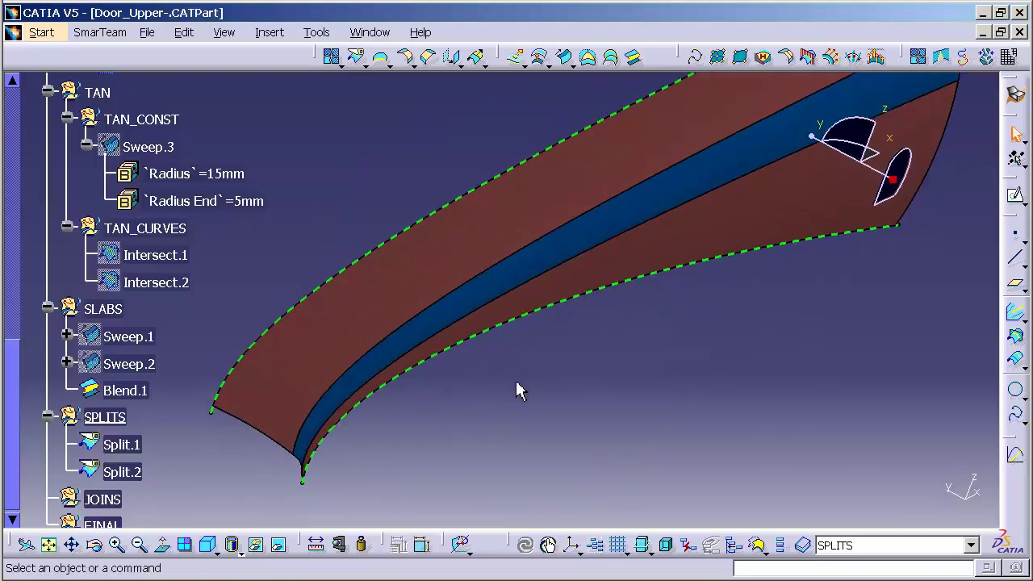
Start a Highlight Lines analysis on Split.1, Blend.1 and Split.2
{"action": "left_click", "coordinate": [830, 108]}
{"action": "left_click", "coordinate": [834, 60]}
{"action": "left_click", "coordinate": [740, 226]}
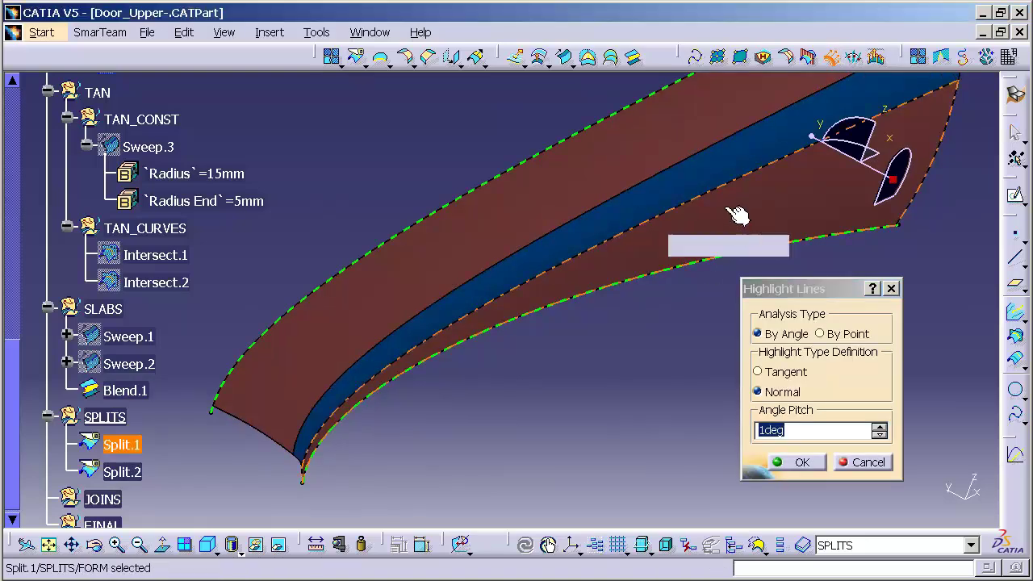
{"action": "left_click", "coordinate": [724, 163]}
{"action": "left_click", "coordinate": [688, 150]}
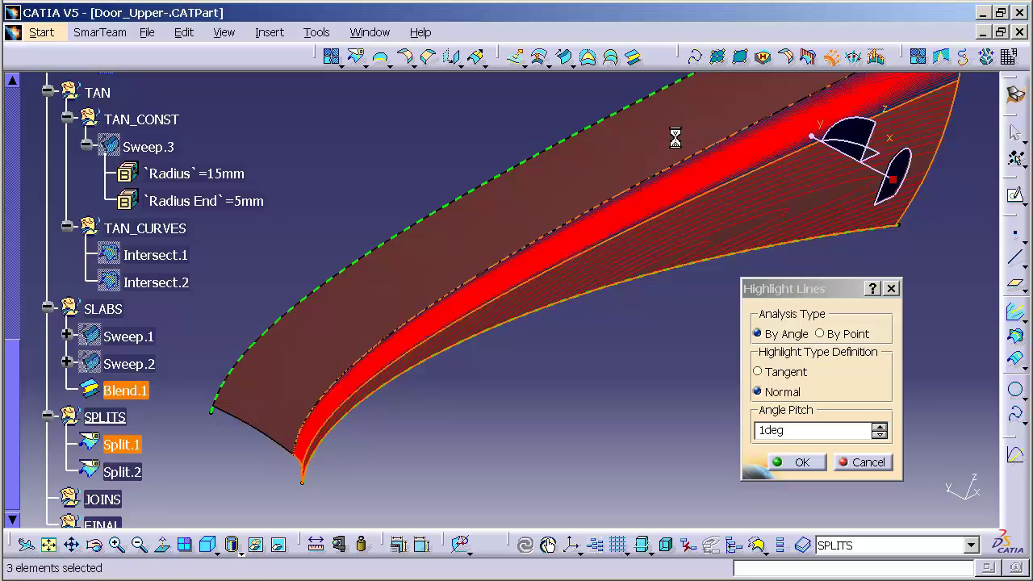
Raise the angle pitch to 3deg and set the compass to the XY privileged plane
{"action": "left_click", "coordinate": [880, 428]}
{"action": "left_click", "coordinate": [880, 426]}
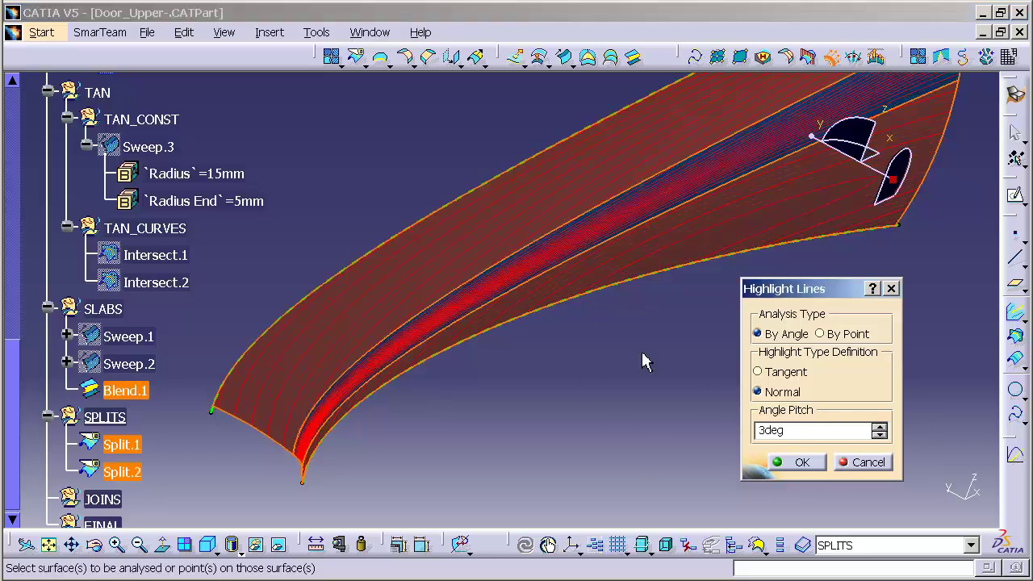
{"action": "middle_click_drag", "start_coordinate": [623, 346], "coordinate": [590, 267]}
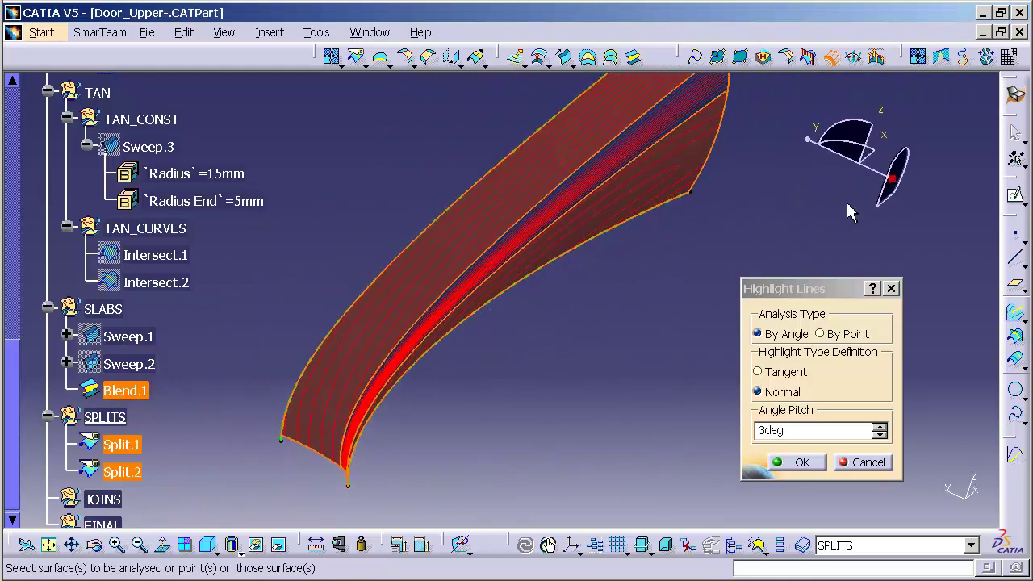
{"action": "right_click", "coordinate": [858, 157]}
{"action": "left_click", "coordinate": [902, 221]}
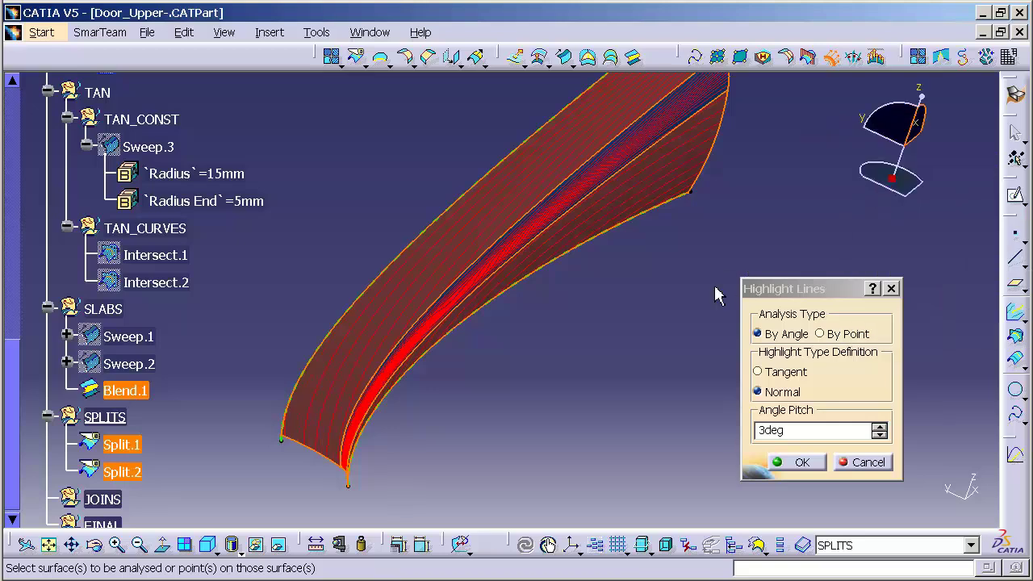
{"action": "middle_click_drag", "start_coordinate": [694, 297], "coordinate": [671, 231]}
Cancel the highlight-lines analysis and switch the render style to Shading without edges
{"action": "left_click", "coordinate": [866, 463]}
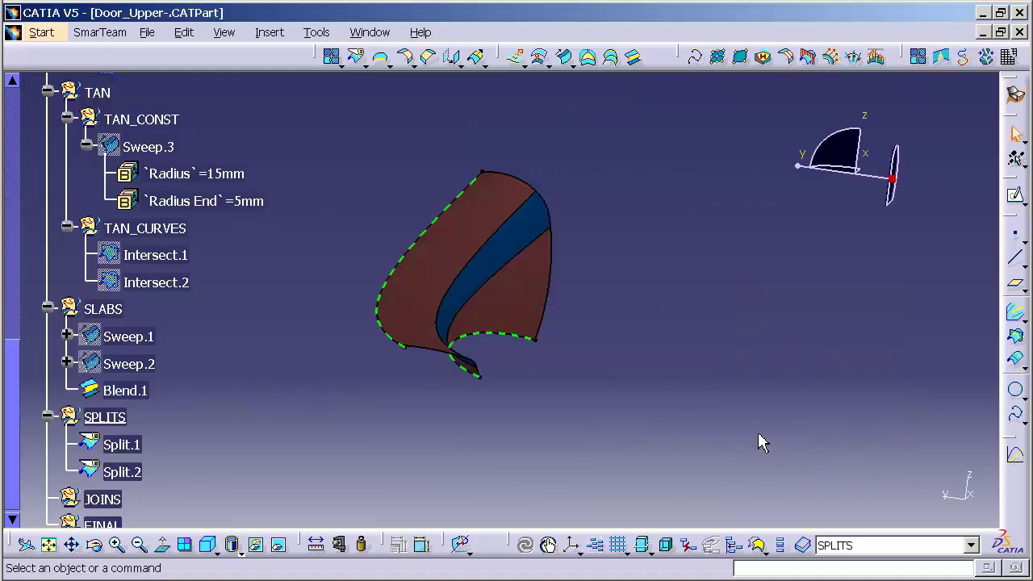
{"action": "middle_click_drag", "start_coordinate": [638, 403], "coordinate": [570, 412]}
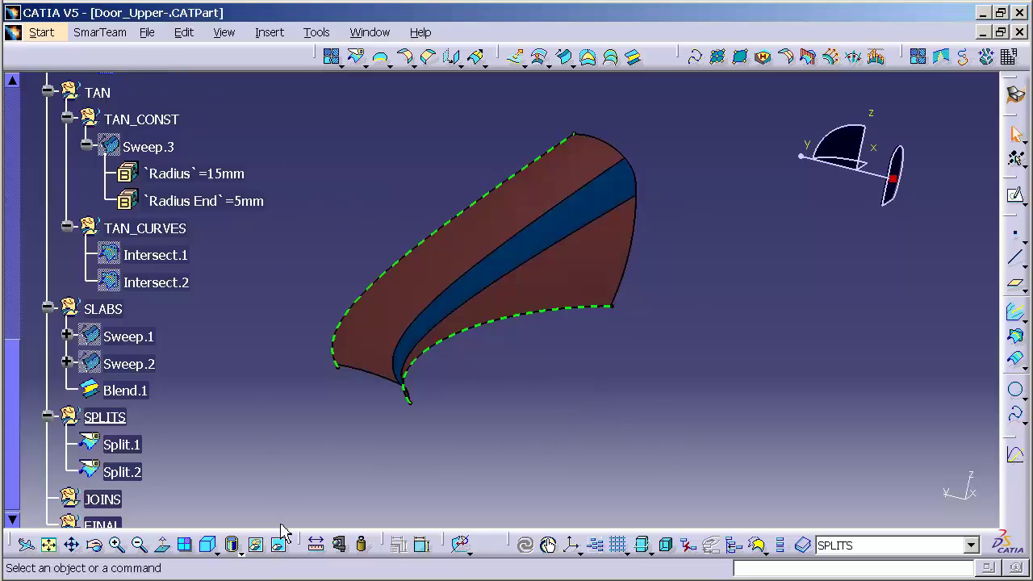
{"action": "left_click", "coordinate": [234, 545]}
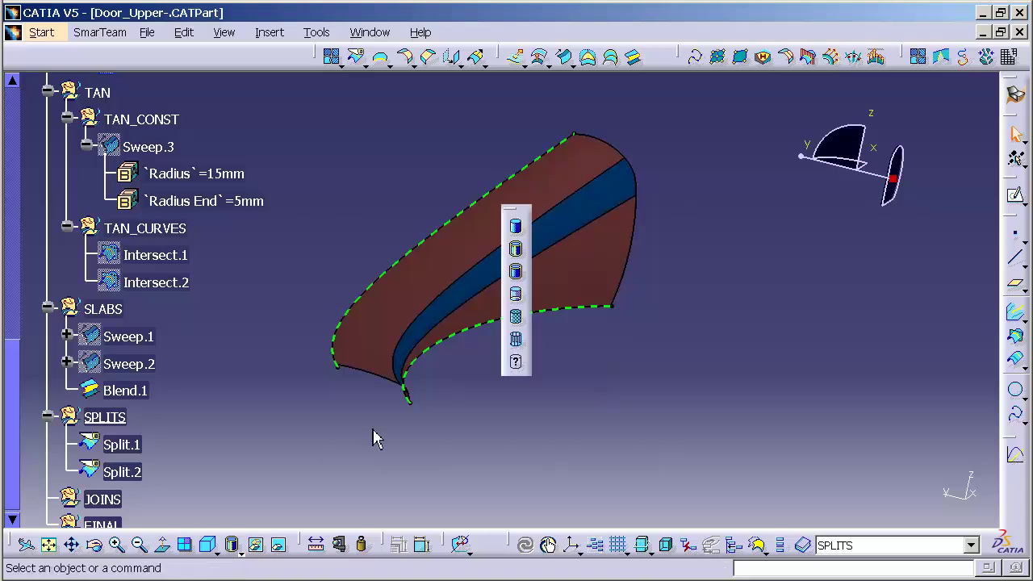
{"action": "left_click", "coordinate": [516, 228]}
{"action": "middle_click_drag", "start_coordinate": [583, 417], "coordinate": [525, 403]}
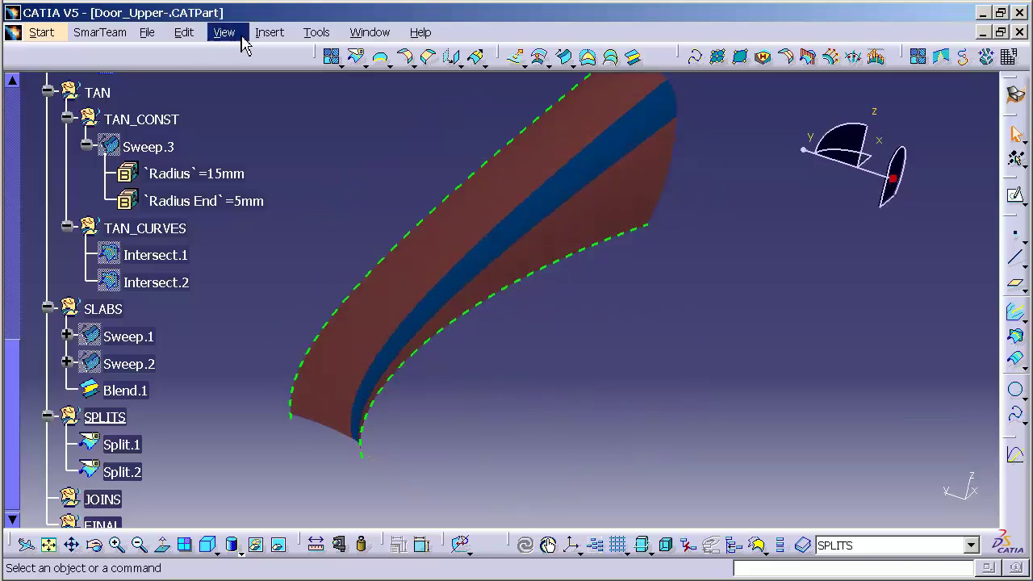
Open View > Lighting beside the model and move the light to the top and right of the sphere
{"action": "left_click", "coordinate": [224, 33]}
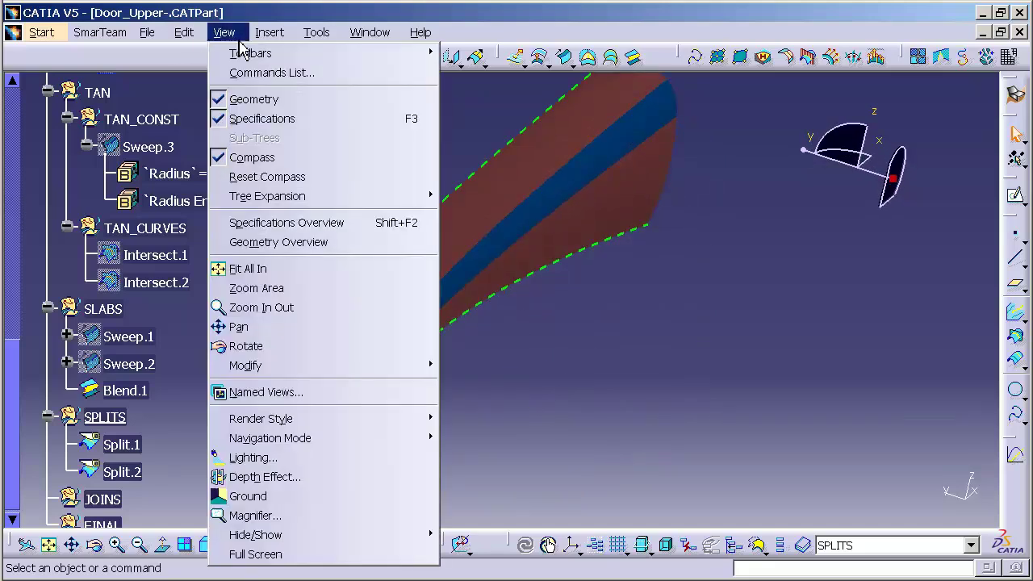
{"action": "left_click", "coordinate": [282, 466]}
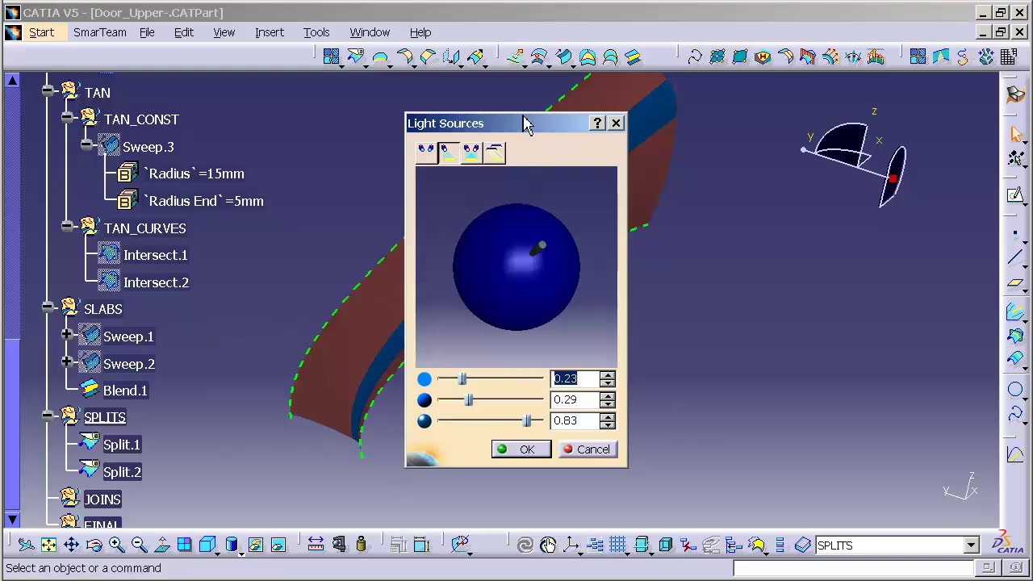
{"action": "left_click_drag", "start_coordinate": [523, 122], "coordinate": [880, 152]}
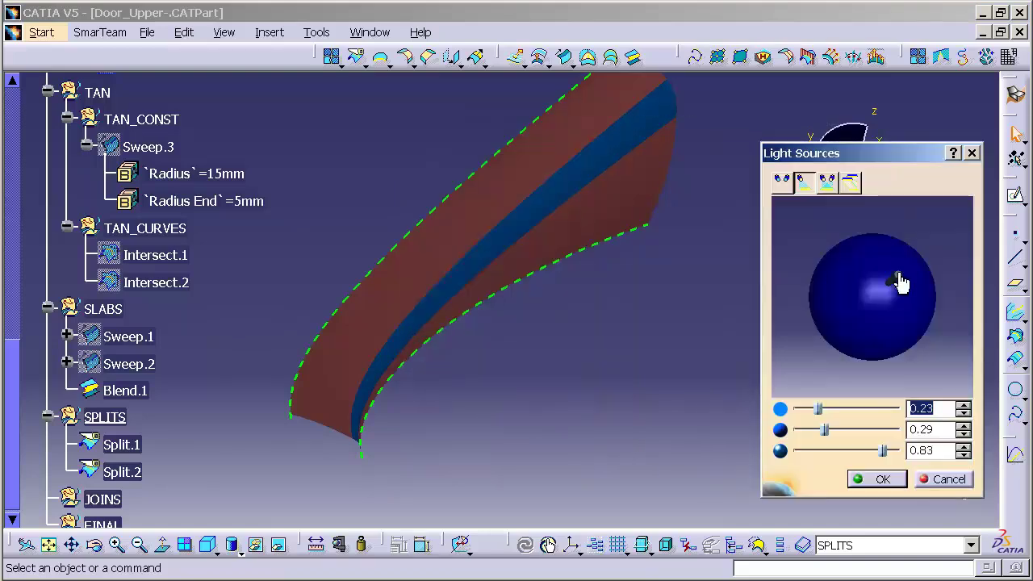
{"action": "left_click_drag", "start_coordinate": [902, 278], "coordinate": [873, 236]}
{"action": "middle_click_drag", "start_coordinate": [614, 287], "coordinate": [565, 291]}
{"action": "left_click_drag", "start_coordinate": [879, 250], "coordinate": [944, 260]}
Adjust the lighting sliders, with the third value at 0.92, and reposition the light on top
{"action": "left_click_drag", "start_coordinate": [826, 430], "coordinate": [814, 415]}
{"action": "mouse_move", "coordinate": [940, 266]}
{"action": "left_mouse_down"}
{"action": "mouse_move", "coordinate": [913, 286]}
{"action": "mouse_move", "coordinate": [885, 234]}
{"action": "mouse_move", "coordinate": [937, 241]}
{"action": "mouse_move", "coordinate": [920, 236]}
{"action": "mouse_move", "coordinate": [899, 277]}
{"action": "mouse_move", "coordinate": [928, 272]}
{"action": "mouse_move", "coordinate": [918, 273]}
{"action": "left_mouse_up"}
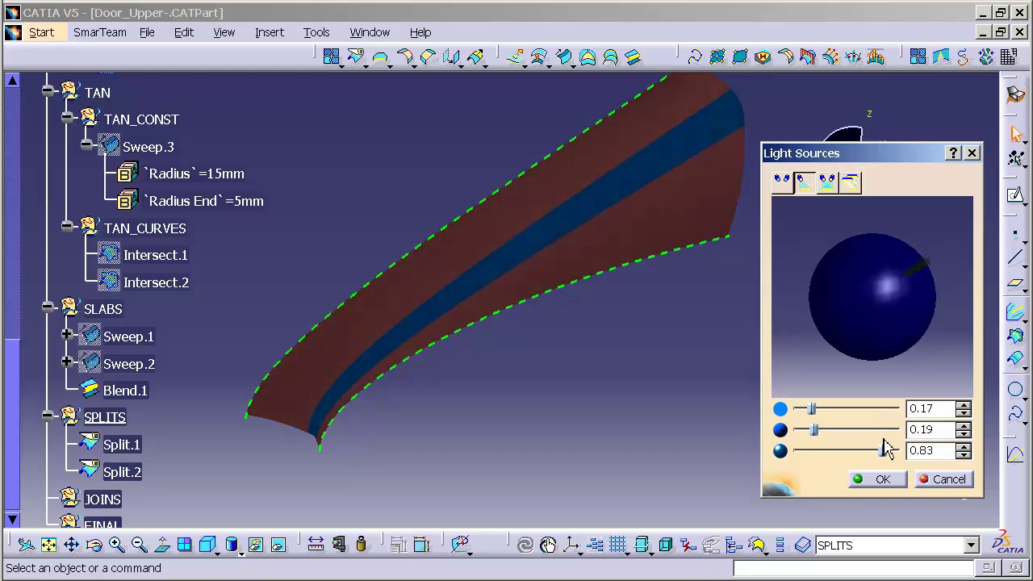
{"action": "mouse_move", "coordinate": [888, 458]}
{"action": "left_mouse_down"}
{"action": "mouse_move", "coordinate": [844, 454]}
{"action": "mouse_move", "coordinate": [894, 450]}
{"action": "left_mouse_up"}
{"action": "mouse_move", "coordinate": [931, 275]}
{"action": "left_mouse_down"}
{"action": "mouse_move", "coordinate": [867, 282]}
{"action": "mouse_move", "coordinate": [865, 228]}
{"action": "mouse_move", "coordinate": [872, 251]}
{"action": "left_mouse_up"}
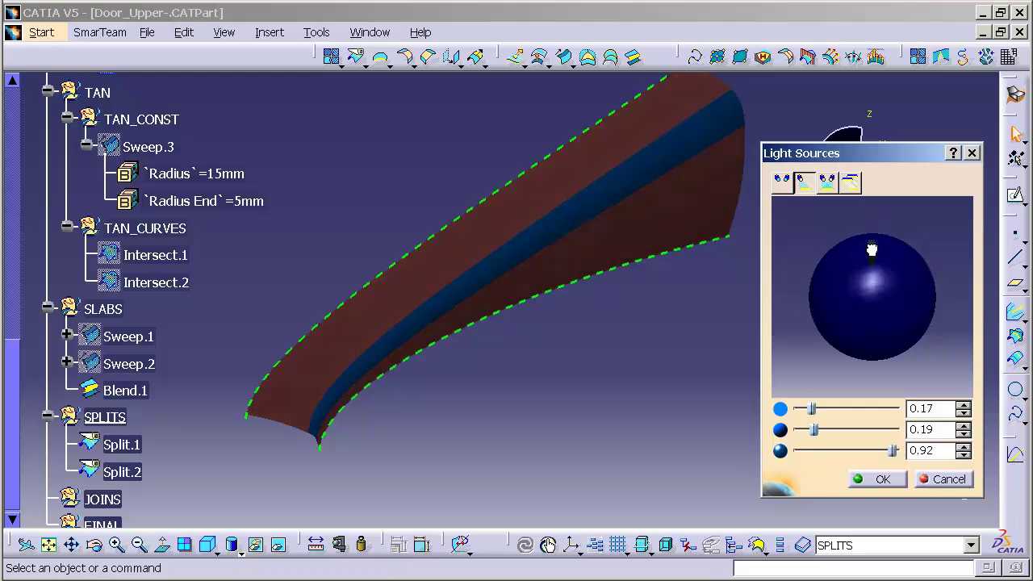
Enable two light sources and place the second light toward the lower right
{"action": "left_click", "coordinate": [831, 184]}
{"action": "left_click_drag", "start_coordinate": [928, 250], "coordinate": [921, 341]}
{"action": "mouse_move", "coordinate": [525, 392]}
{"action": "middle_mouse_down"}
{"action": "mouse_move", "coordinate": [517, 302]}
{"action": "mouse_move", "coordinate": [565, 272]}
{"action": "middle_mouse_up"}
{"action": "mouse_move", "coordinate": [925, 346]}
{"action": "left_mouse_down"}
{"action": "mouse_move", "coordinate": [877, 288]}
{"action": "mouse_move", "coordinate": [888, 333]}
{"action": "mouse_move", "coordinate": [874, 340]}
{"action": "mouse_move", "coordinate": [877, 319]}
{"action": "left_mouse_up"}
{"action": "mouse_move", "coordinate": [875, 264]}
{"action": "left_mouse_down"}
{"action": "mouse_move", "coordinate": [926, 355]}
{"action": "mouse_move", "coordinate": [925, 288]}
{"action": "mouse_move", "coordinate": [877, 279]}
{"action": "mouse_move", "coordinate": [884, 284]}
{"action": "left_mouse_up"}
Preview neon-stripe lighting on the surface bands, then close the Light Sources settings
{"action": "left_click", "coordinate": [851, 182]}
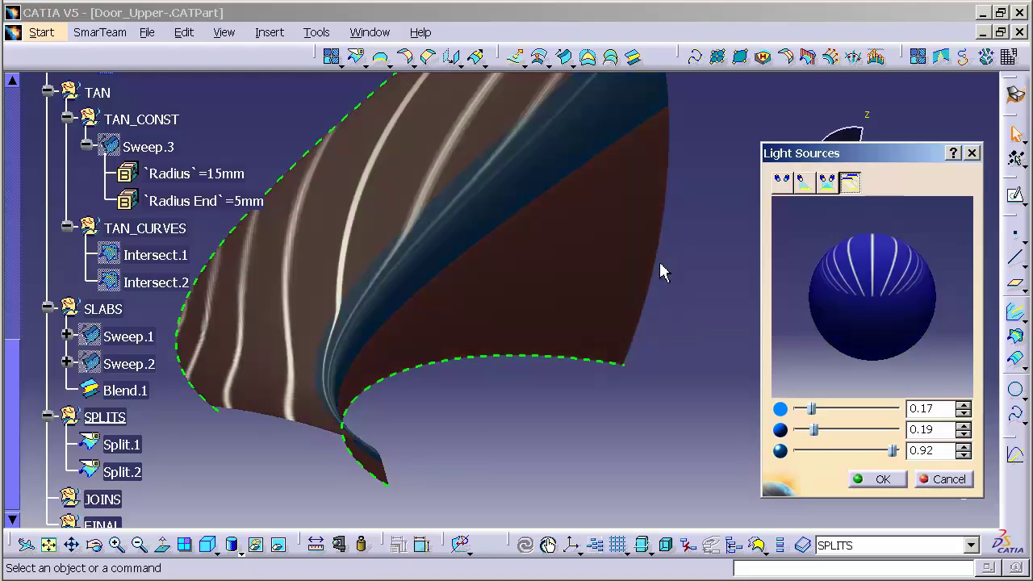
{"action": "middle_click_drag", "start_coordinate": [511, 358], "coordinate": [544, 219]}
{"action": "middle_click_drag", "start_coordinate": [353, 300], "coordinate": [401, 401]}
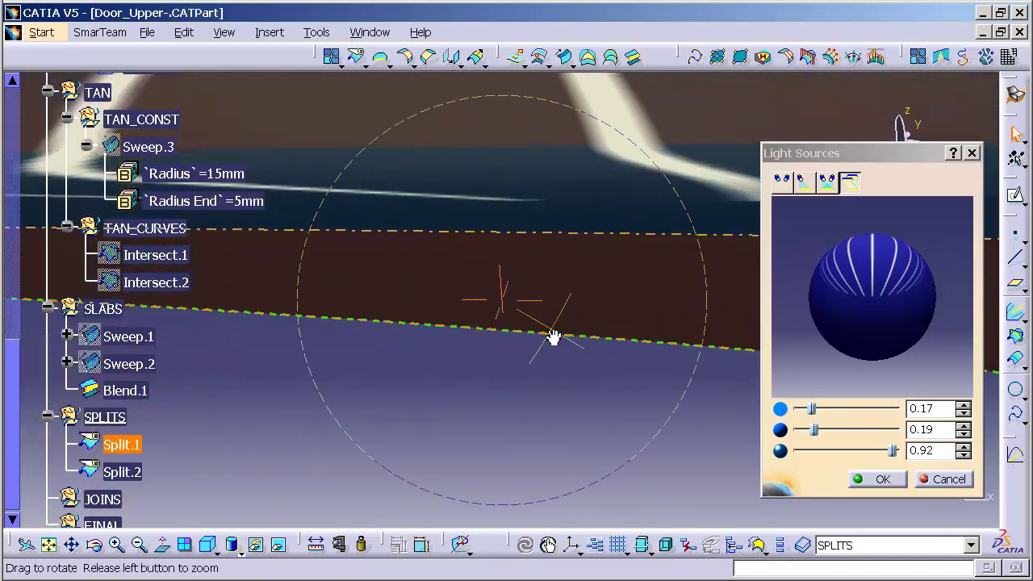
{"action": "middle_click_drag", "start_coordinate": [557, 343], "coordinate": [557, 323]}
{"action": "left_click", "coordinate": [956, 484]}
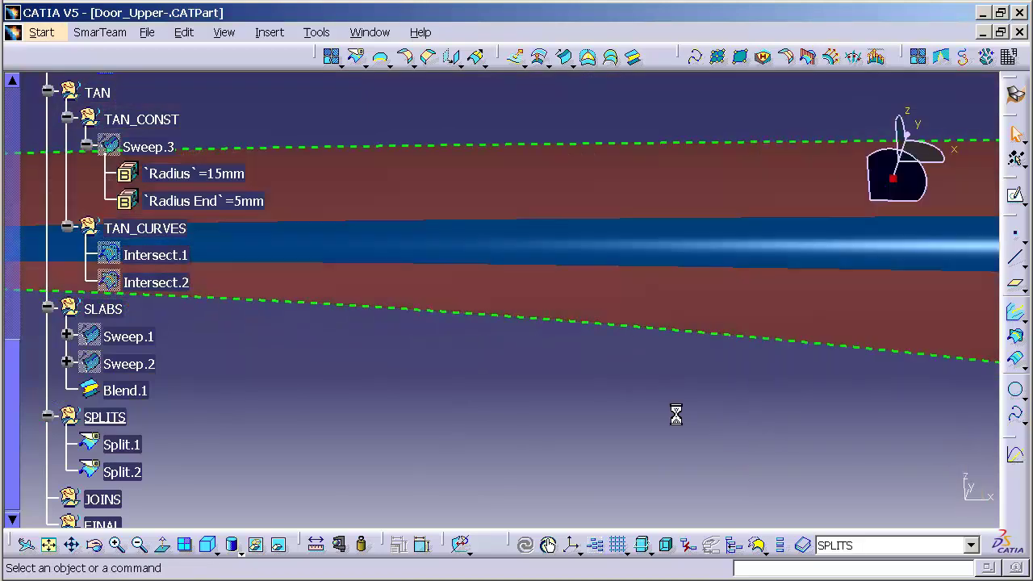
{"action": "middle_click_drag", "start_coordinate": [572, 388], "coordinate": [595, 399]}
Start a Cutting Plane Analysis on Split.1, Blend.1 and Split.2
{"action": "left_click", "coordinate": [795, 122]}
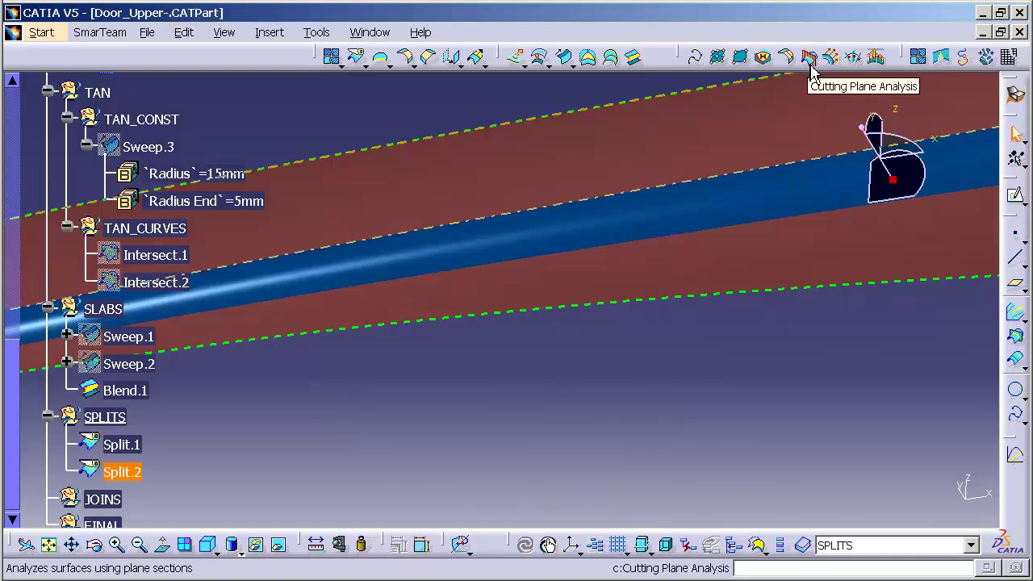
{"action": "left_click", "coordinate": [809, 58]}
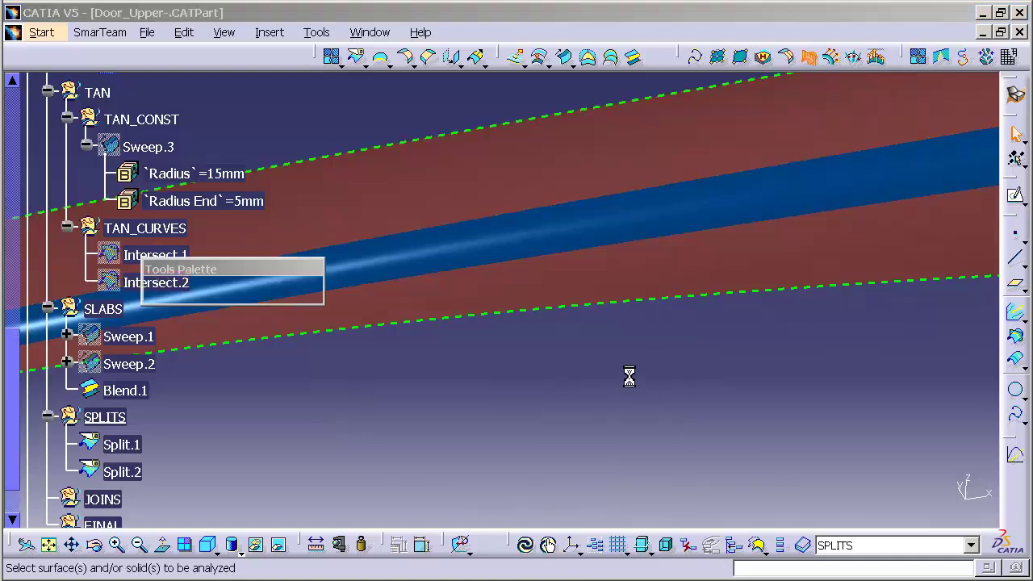
{"action": "left_click_drag", "start_coordinate": [492, 85], "coordinate": [839, 166]}
{"action": "left_click", "coordinate": [686, 273]}
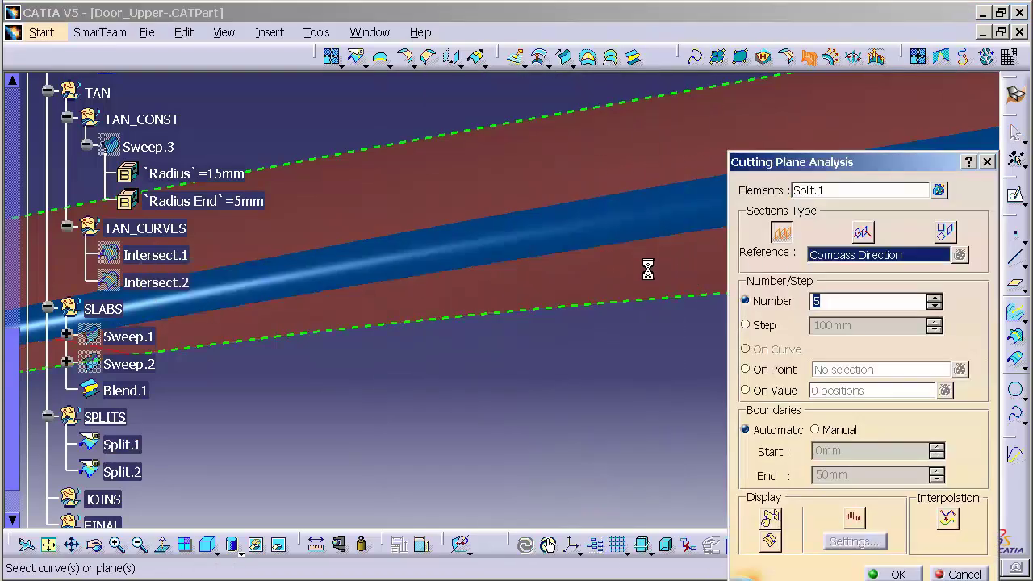
{"action": "left_click", "coordinate": [620, 226]}
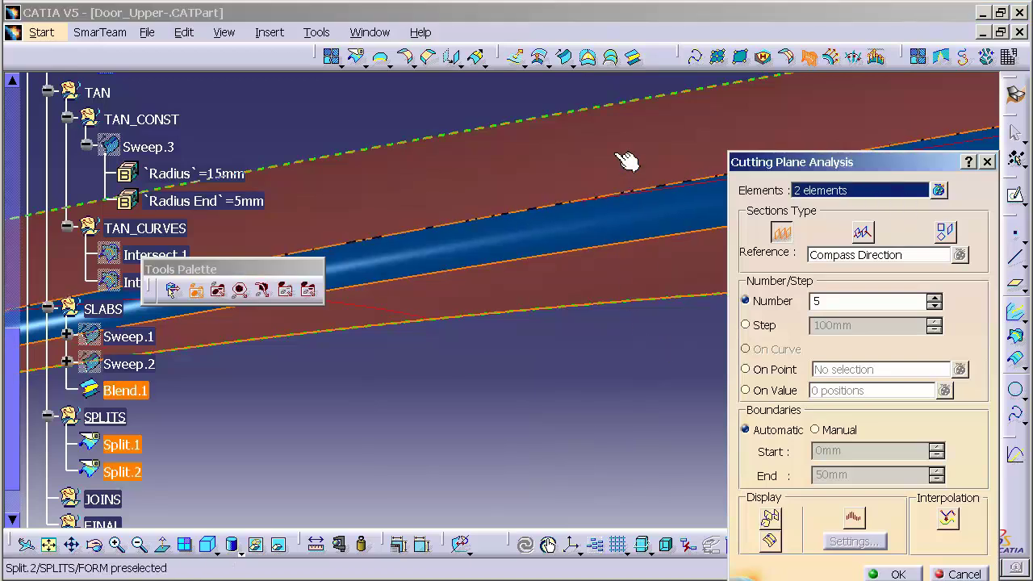
{"action": "left_click", "coordinate": [606, 184]}
{"action": "middle_click_drag", "start_coordinate": [630, 328], "coordinate": [623, 293]}
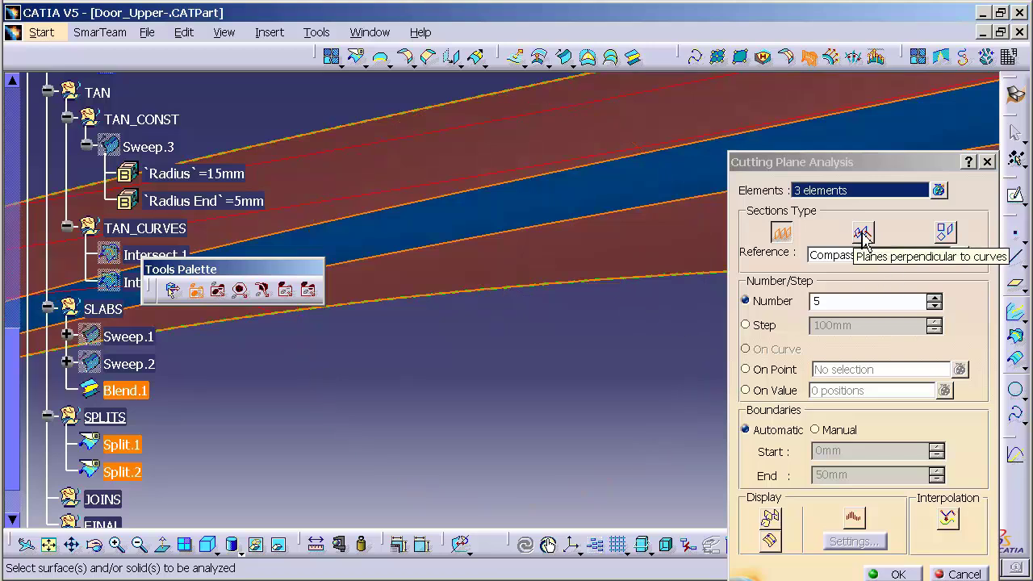
Cut with planes perpendicular to curves and limit the elements to Blend.1 only
{"action": "left_click", "coordinate": [862, 234]}
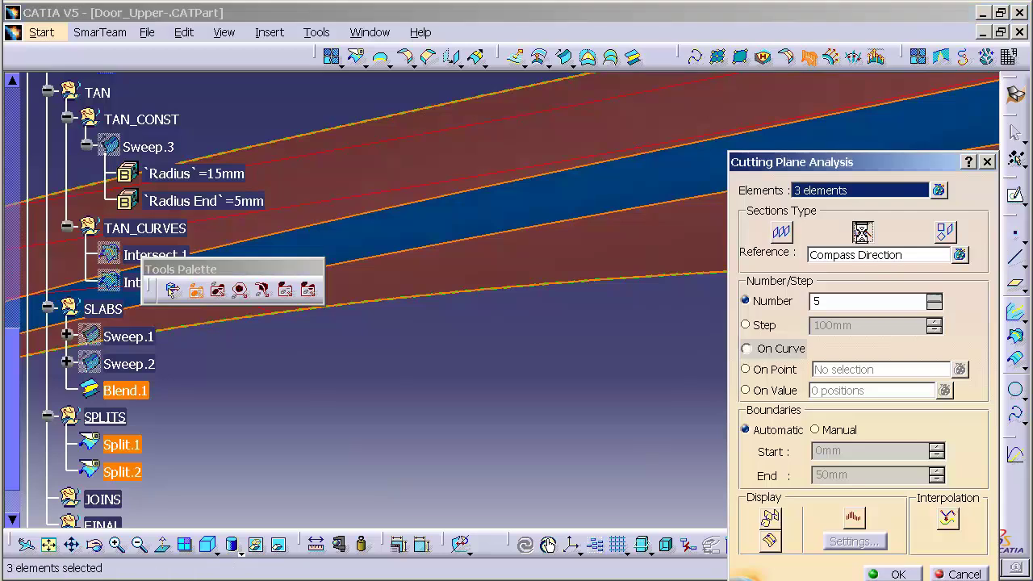
{"action": "left_click", "coordinate": [664, 201]}
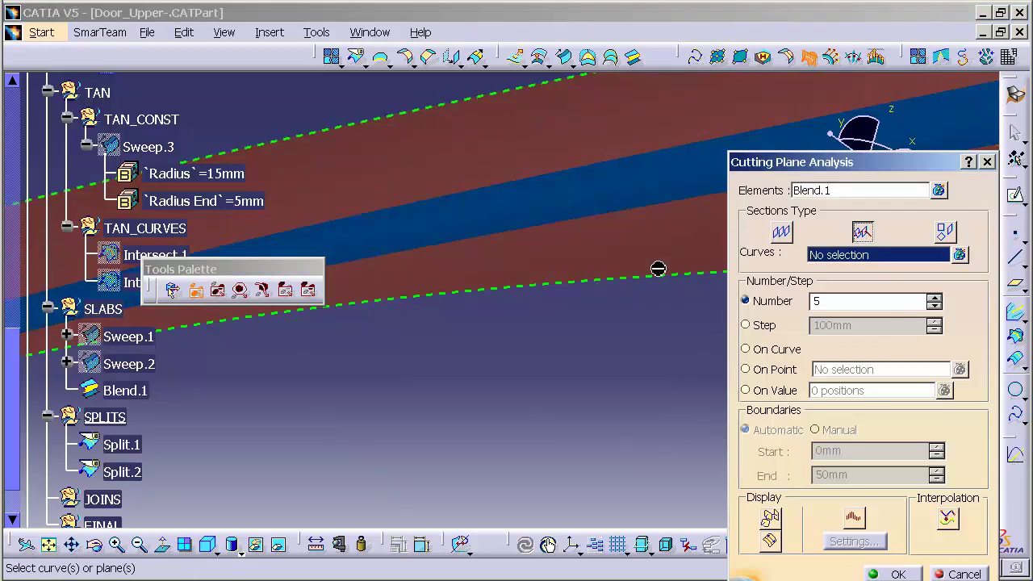
{"action": "middle_click_drag", "start_coordinate": [617, 429], "coordinate": [530, 369]}
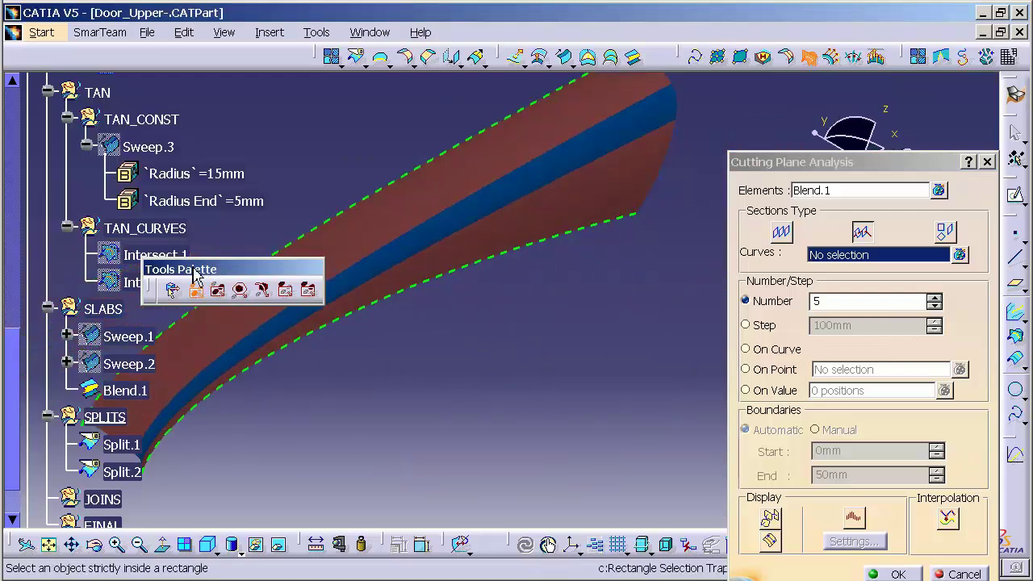
{"action": "left_click_drag", "start_coordinate": [194, 275], "coordinate": [315, 370]}
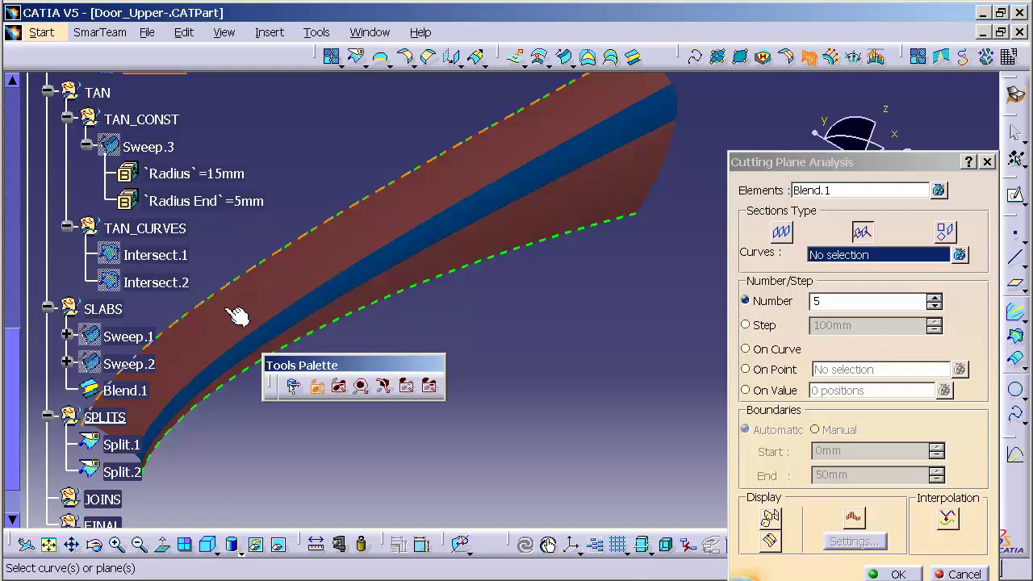
Show Combine.1 and use it as the cutting-plane guide curve
{"action": "scroll", "coordinate": [277, 165], "scroll_direction": "up", "scroll_amount": 3}
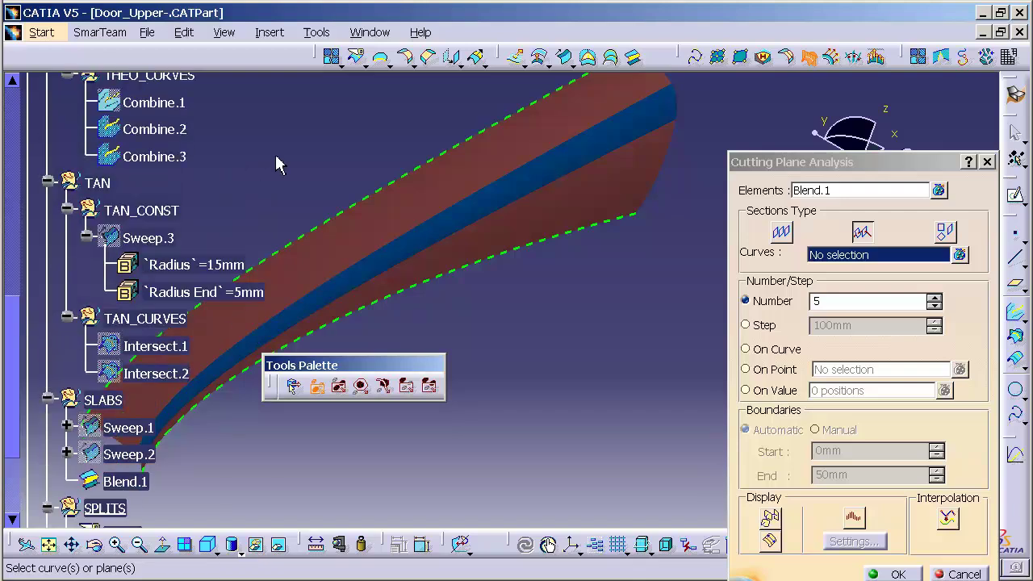
{"action": "right_click", "coordinate": [181, 104]}
{"action": "left_click", "coordinate": [227, 150]}
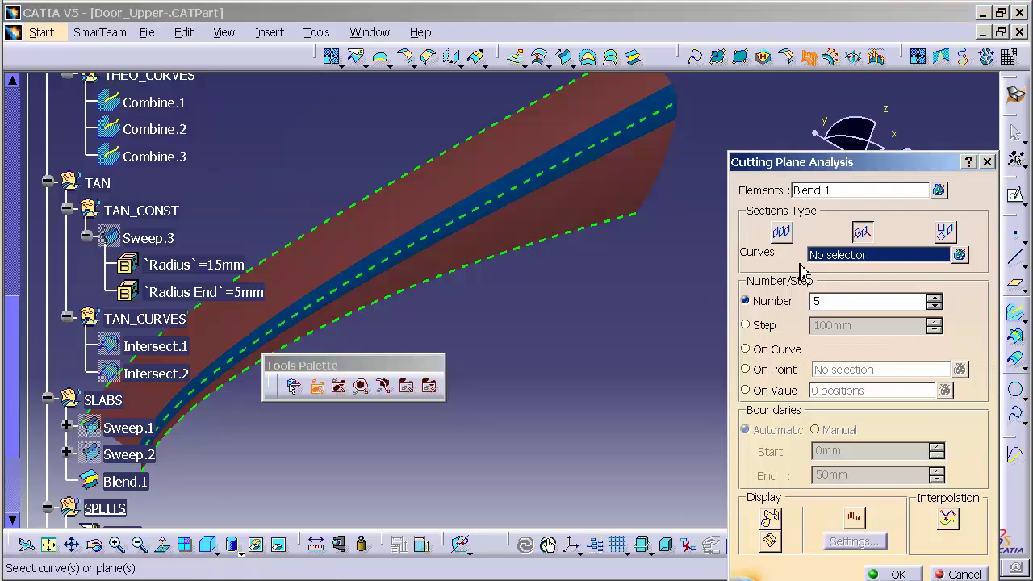
{"action": "left_click", "coordinate": [507, 201]}
{"action": "middle_click_drag", "start_coordinate": [509, 247], "coordinate": [523, 228]}
Add the two neighbouring surfaces to the analysed elements
{"action": "left_click", "coordinate": [844, 194]}
{"action": "left_click", "coordinate": [565, 194]}
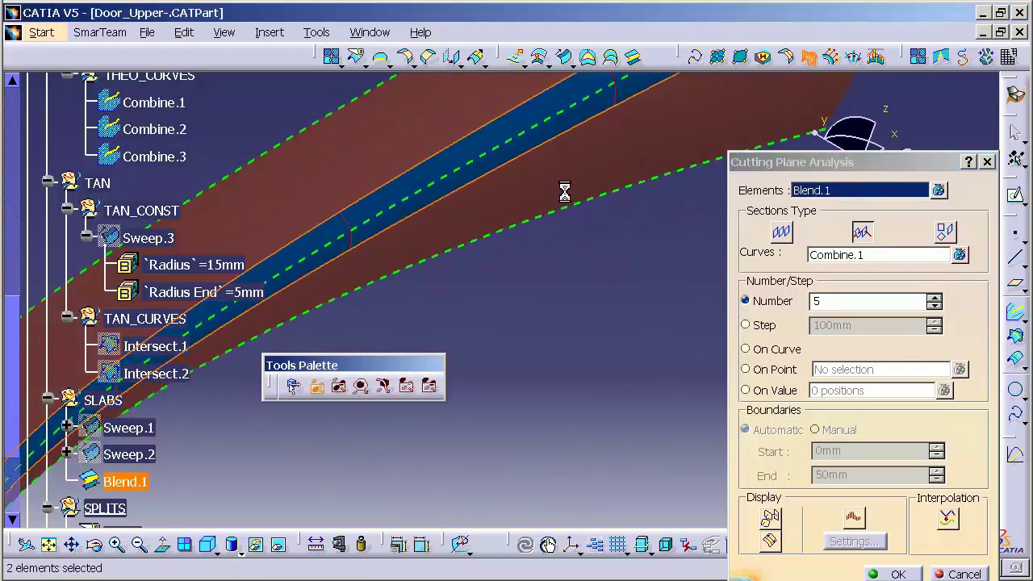
{"action": "left_click", "coordinate": [405, 140]}
{"action": "middle_click_drag", "start_coordinate": [604, 328], "coordinate": [639, 406]}
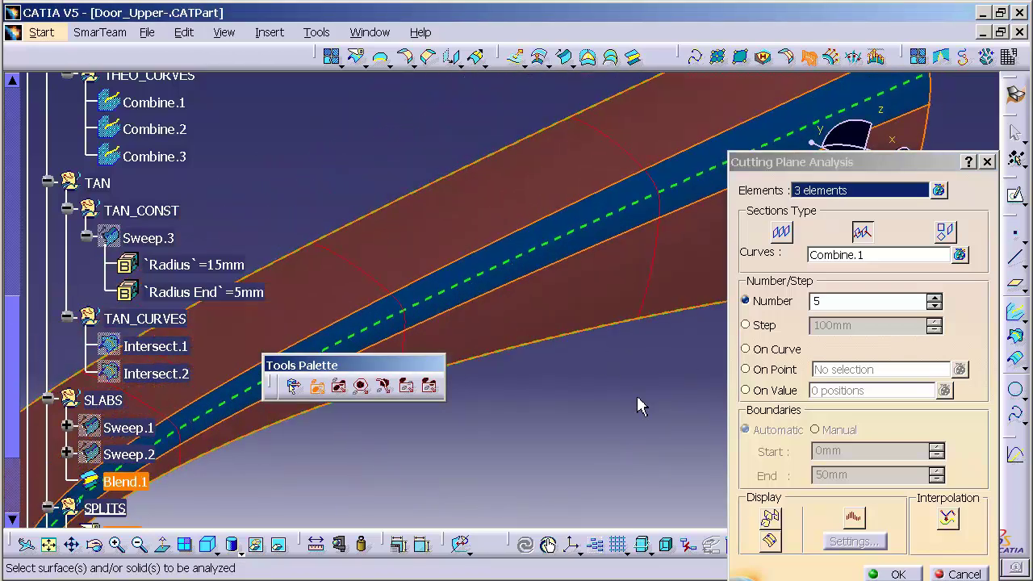
Show curvature combs on the sections and halve the comb amplitude repeatedly down to 800
{"action": "left_click", "coordinate": [855, 519]}
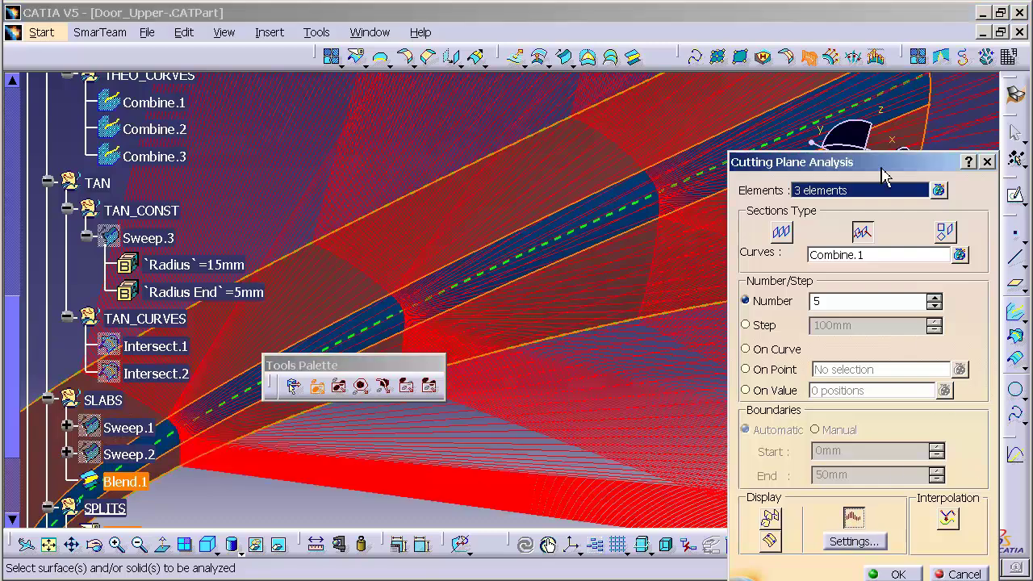
{"action": "left_click_drag", "start_coordinate": [884, 169], "coordinate": [884, 110]}
{"action": "left_click", "coordinate": [827, 489]}
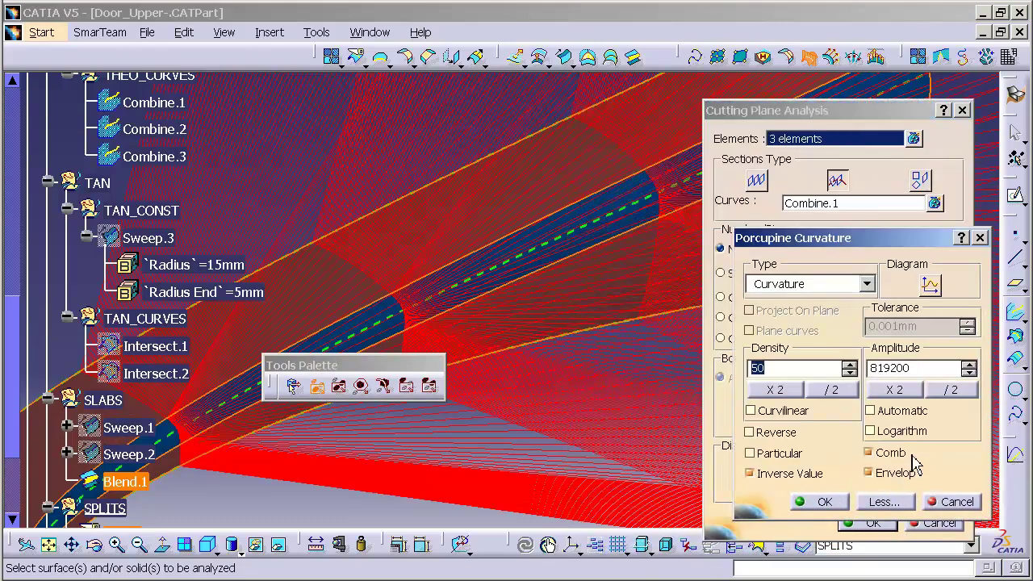
{"action": "left_click", "coordinate": [951, 391]}
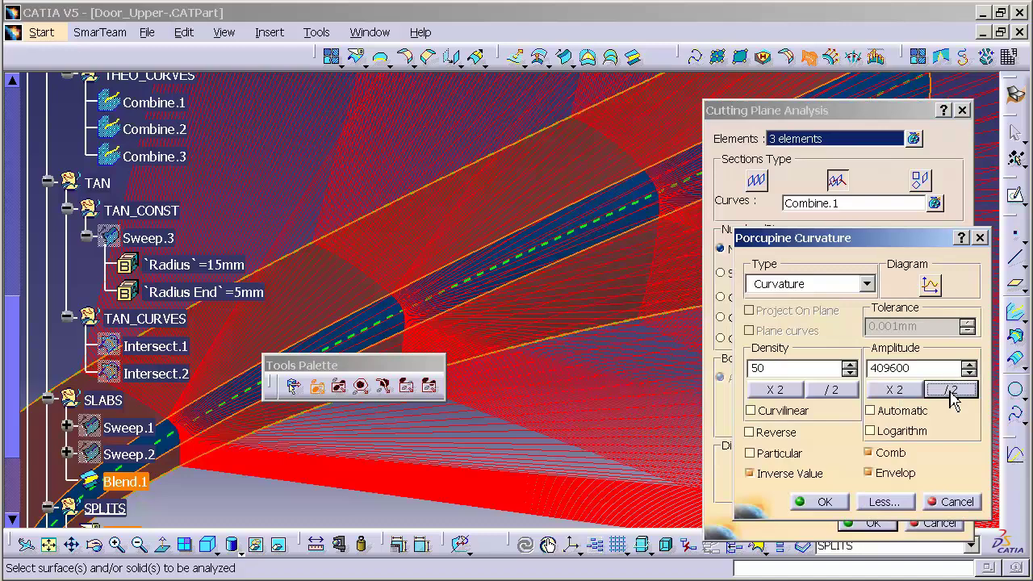
{"action": "left_click", "coordinate": [951, 392]}
{"action": "left_click", "coordinate": [951, 391]}
{"action": "left_click", "coordinate": [951, 391]}
{"action": "left_click", "coordinate": [951, 391]}
{"action": "left_click", "coordinate": [951, 391]}
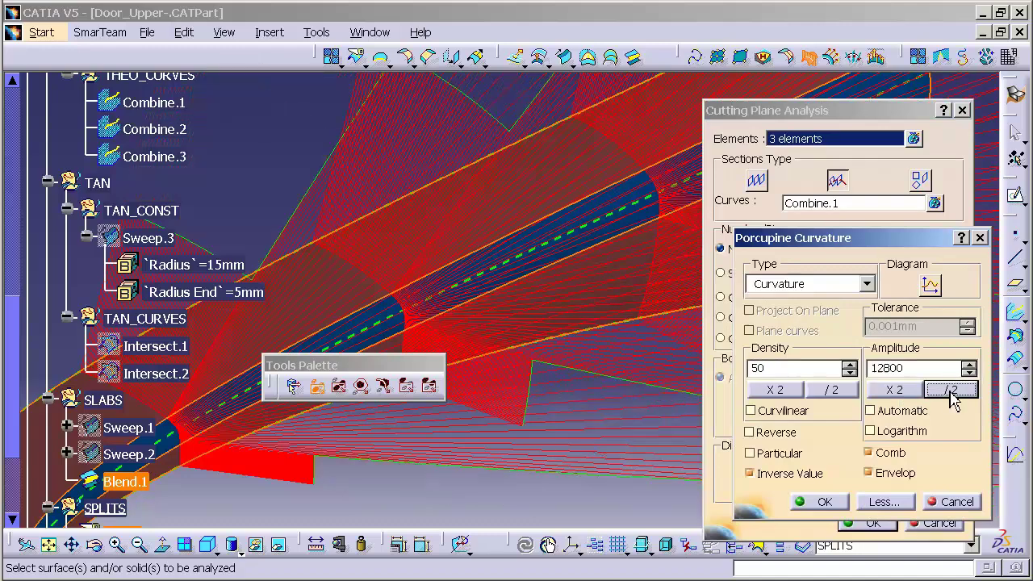
{"action": "left_click", "coordinate": [951, 391]}
{"action": "left_click", "coordinate": [951, 391]}
{"action": "left_click", "coordinate": [951, 391]}
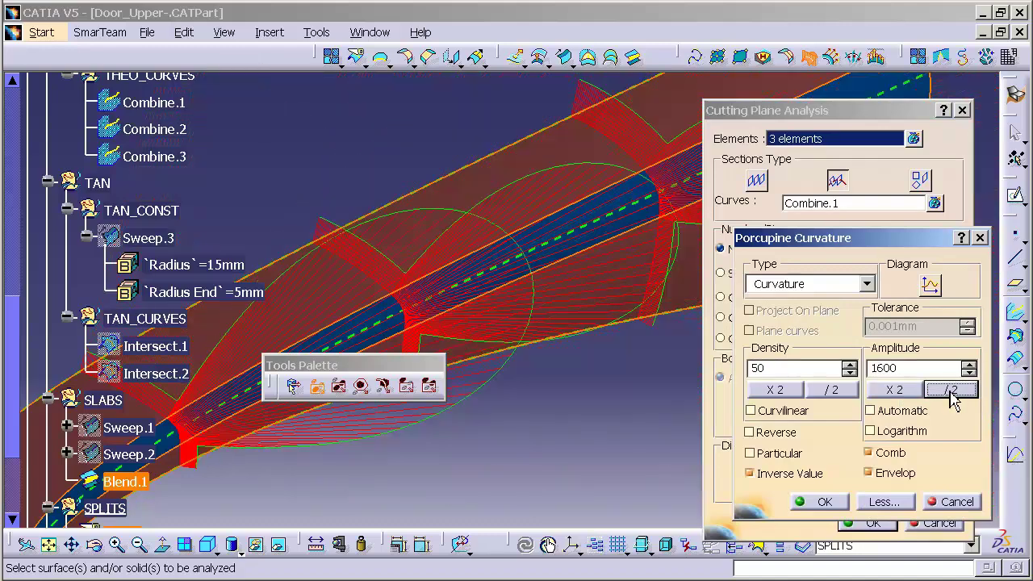
{"action": "left_click", "coordinate": [951, 391]}
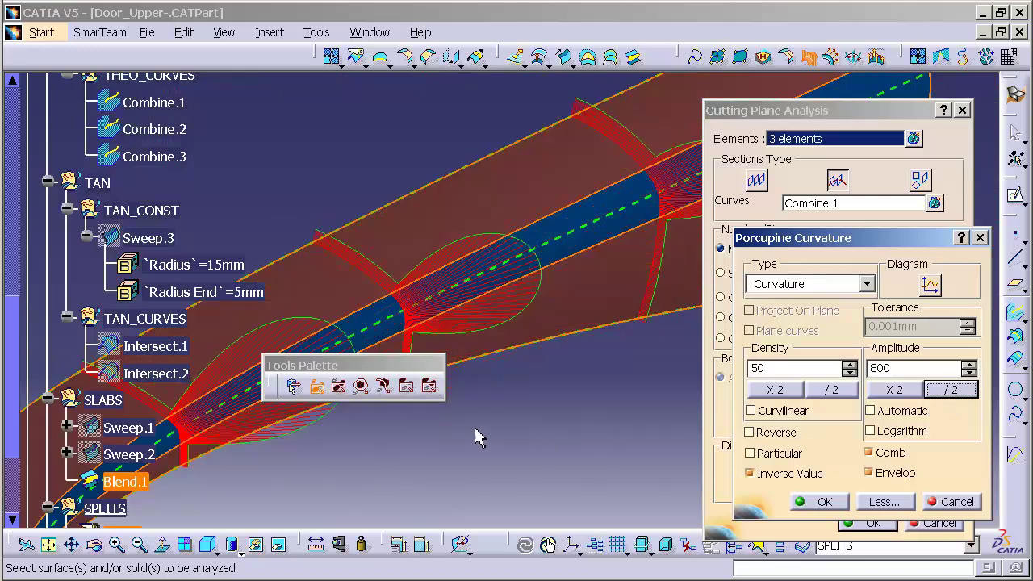
Accept the comb settings and finish the cutting-plane analysis
{"action": "middle_click_drag", "start_coordinate": [614, 387], "coordinate": [577, 406]}
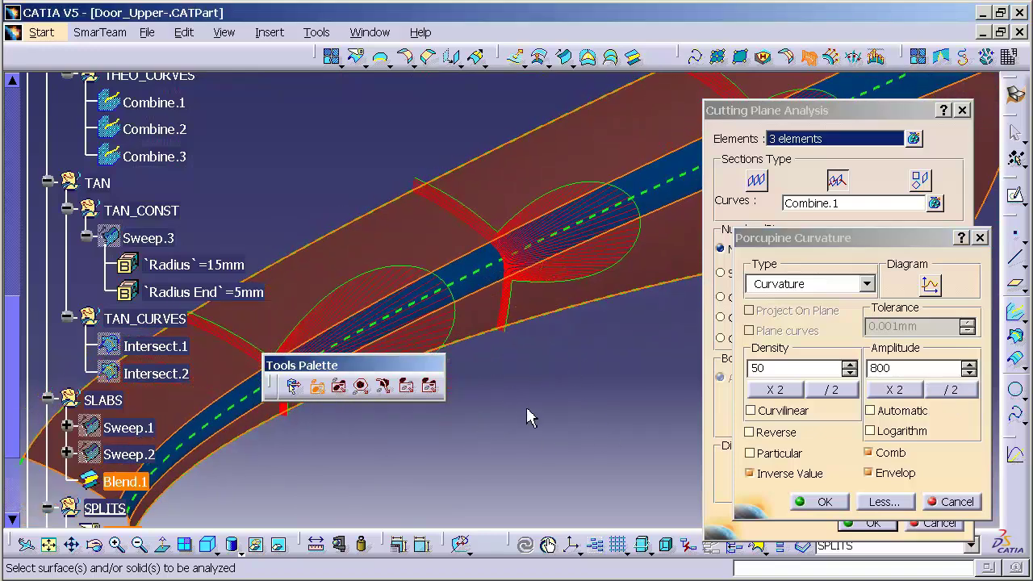
{"action": "mouse_move", "coordinate": [509, 226]}
{"action": "left_click", "coordinate": [819, 502]}
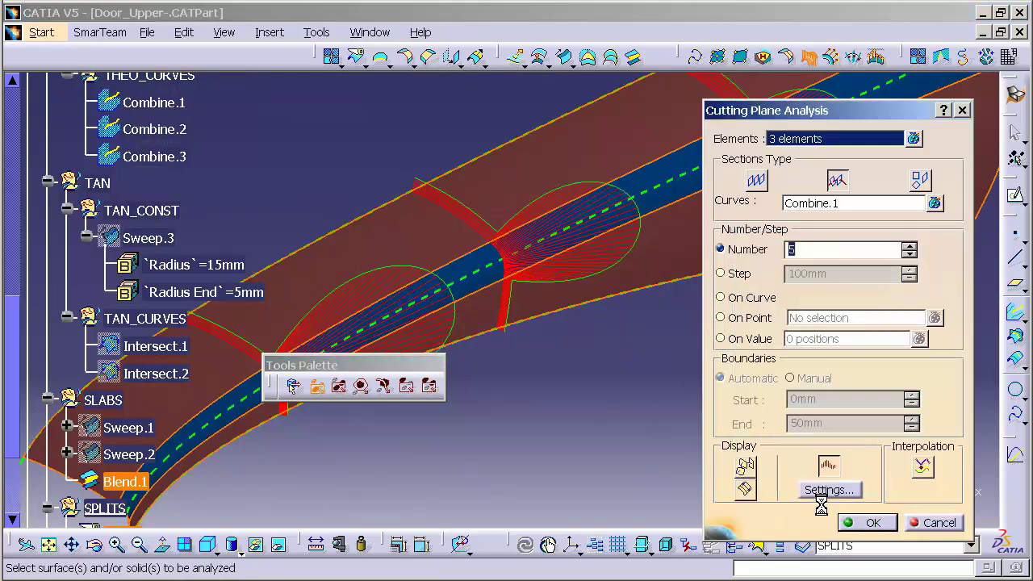
{"action": "left_click", "coordinate": [853, 524]}
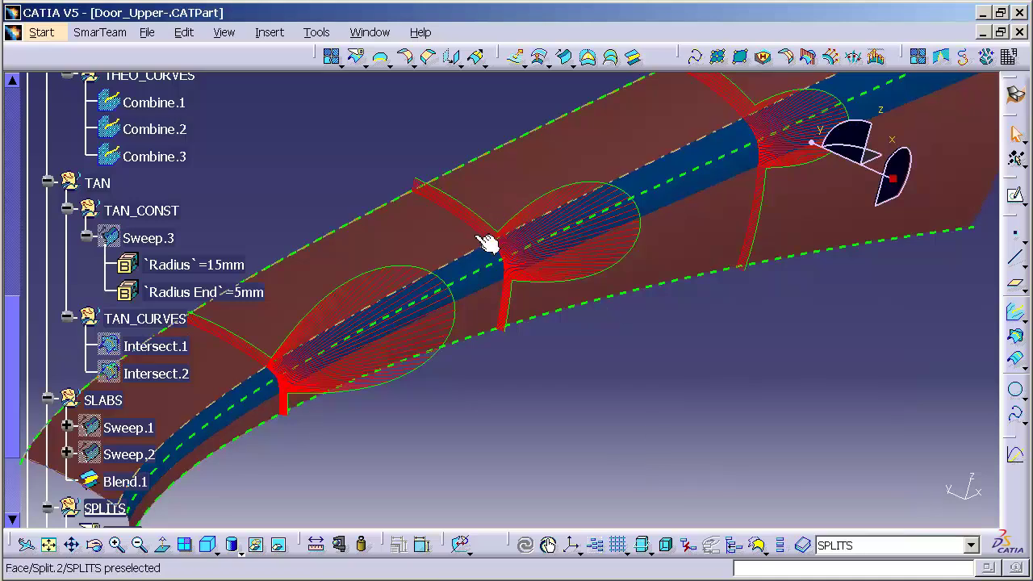
Set Blend.1's first and second support tensions to constant 1.2
{"action": "double_click", "coordinate": [676, 176]}
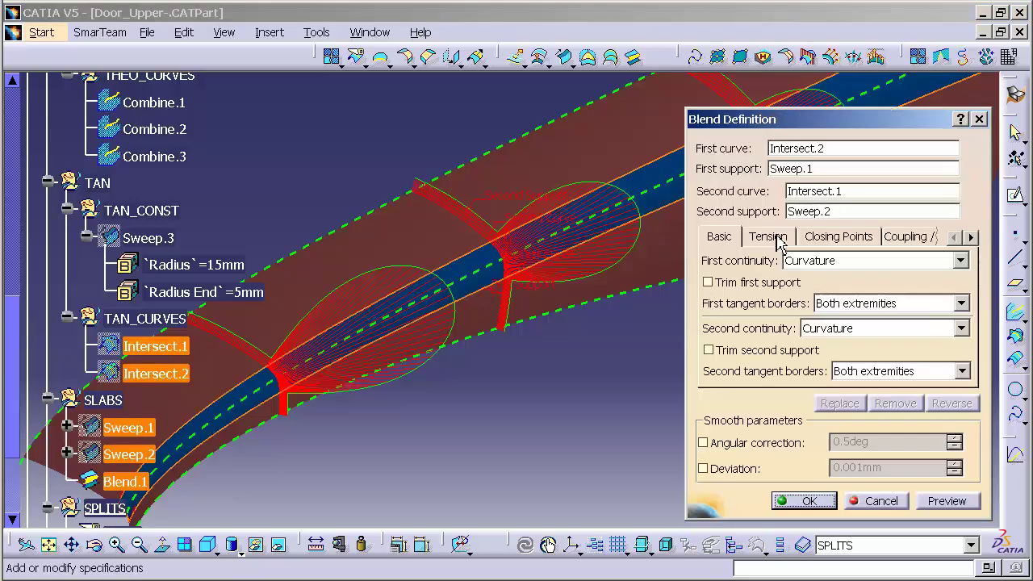
{"action": "left_click", "coordinate": [777, 243]}
{"action": "left_click", "coordinate": [798, 313]}
{"action": "left_click", "coordinate": [796, 313]}
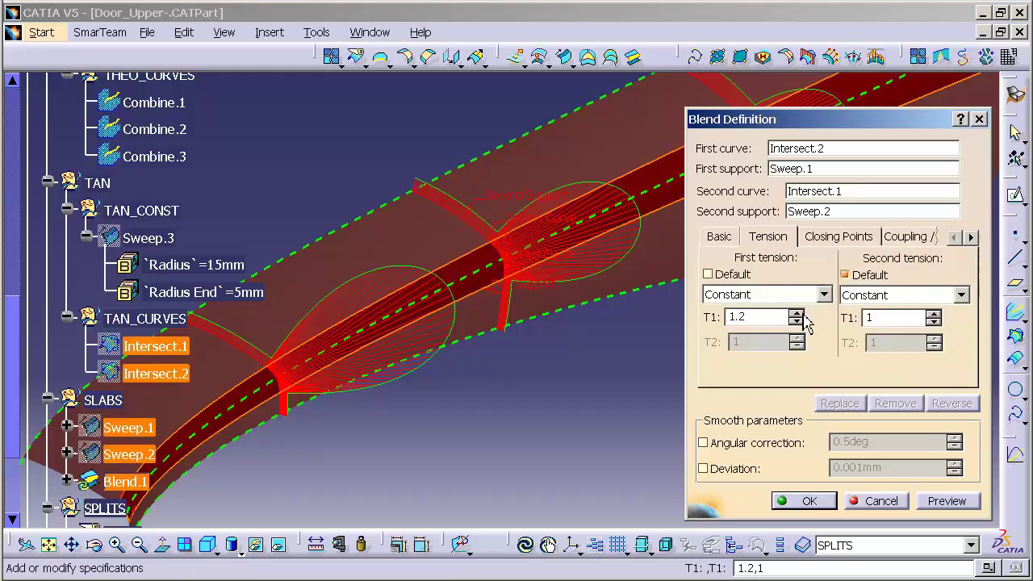
{"action": "left_click", "coordinate": [934, 314]}
{"action": "left_click", "coordinate": [807, 500]}
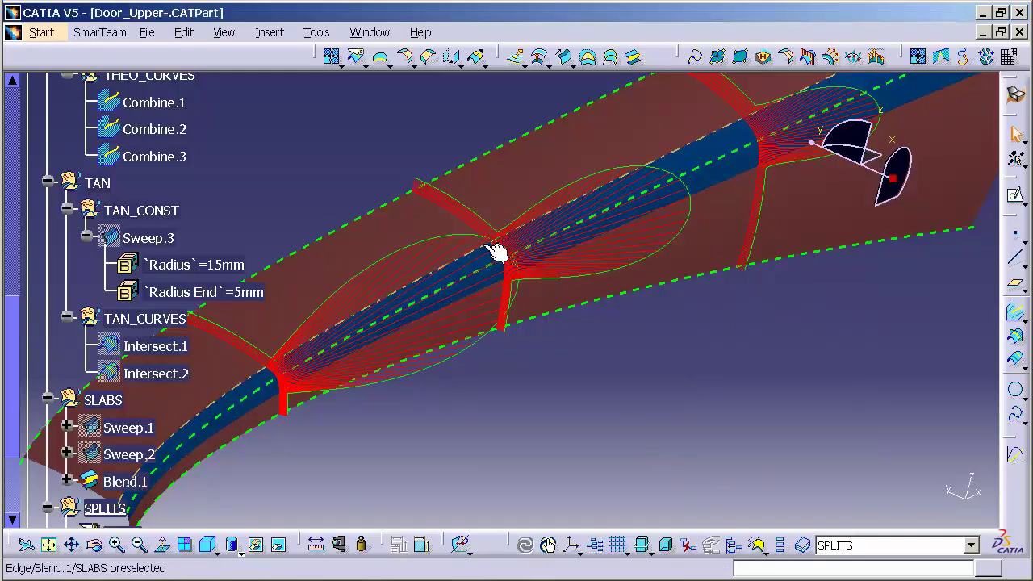
Change Blend.1's First support T1 and Second support T1 parameters to 1.4 in the tree
{"action": "right_click", "coordinate": [726, 157]}
{"action": "left_click", "coordinate": [746, 164]}
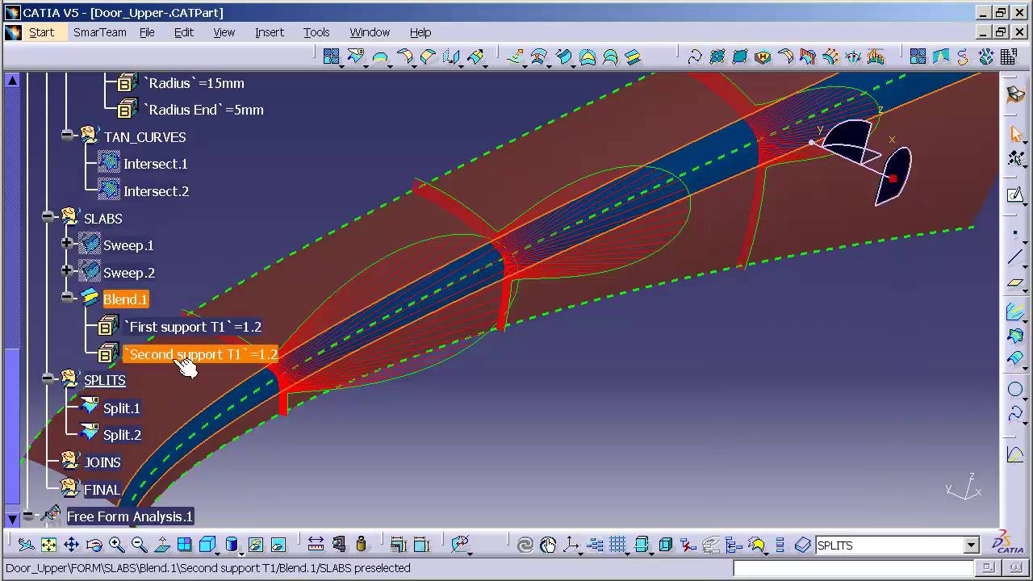
{"action": "left_click", "coordinate": [196, 327]}
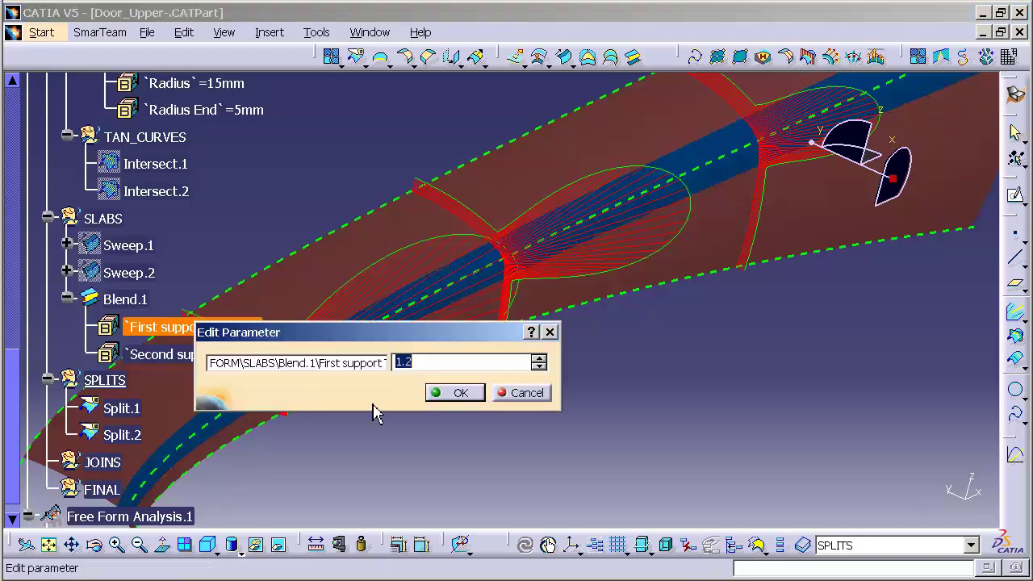
{"action": "type", "text": "1.3"}
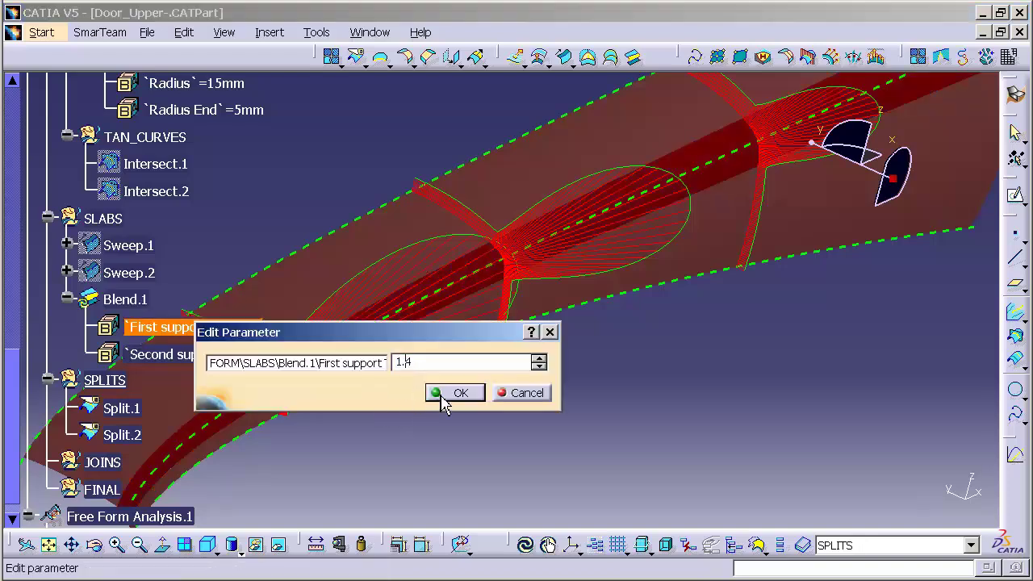
{"action": "left_click", "coordinate": [455, 393]}
{"action": "double_click", "coordinate": [225, 353]}
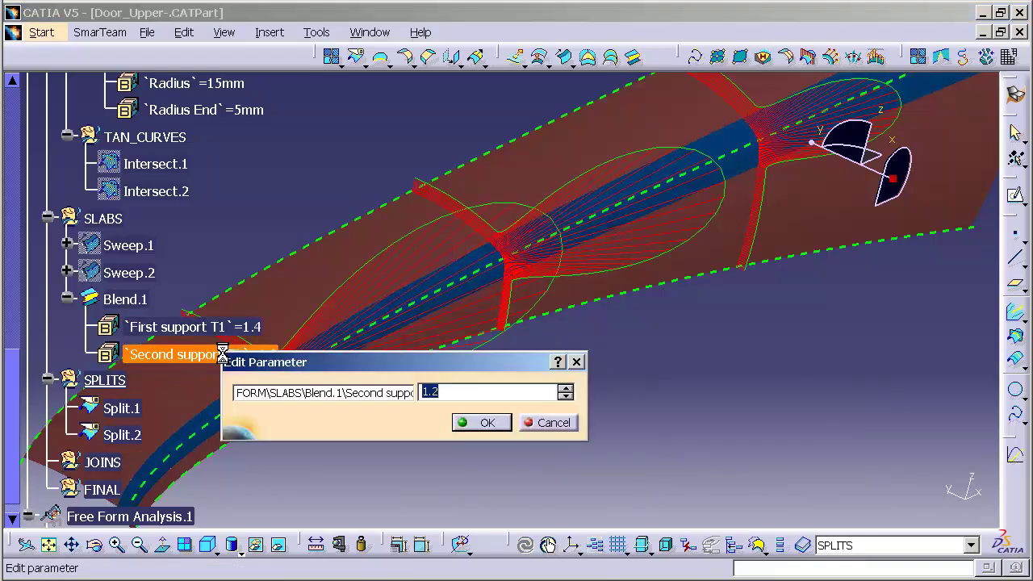
{"action": "left_click", "coordinate": [487, 423]}
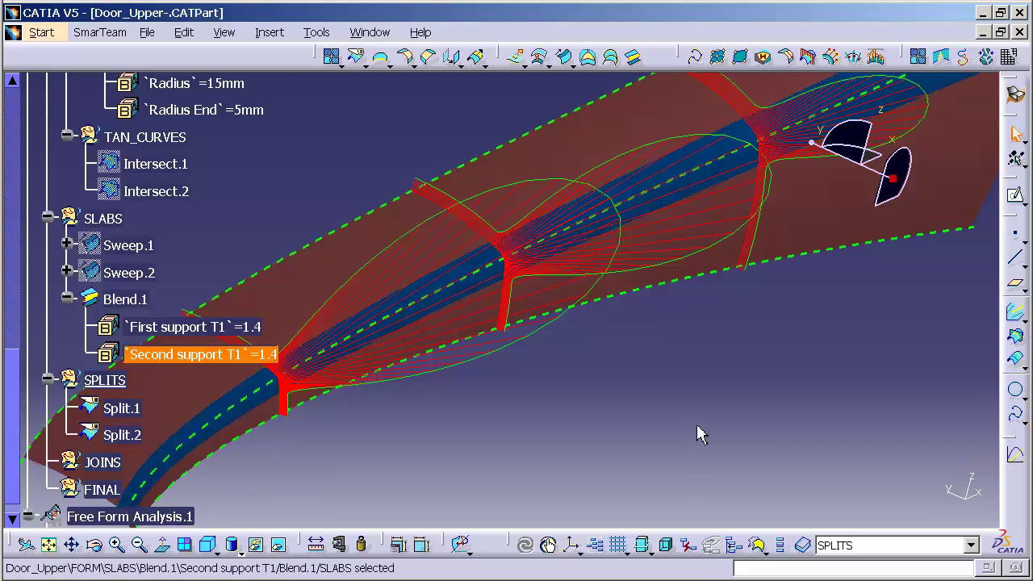
{"action": "middle_click_drag", "start_coordinate": [726, 382], "coordinate": [667, 470]}
{"action": "left_click", "coordinate": [671, 426]}
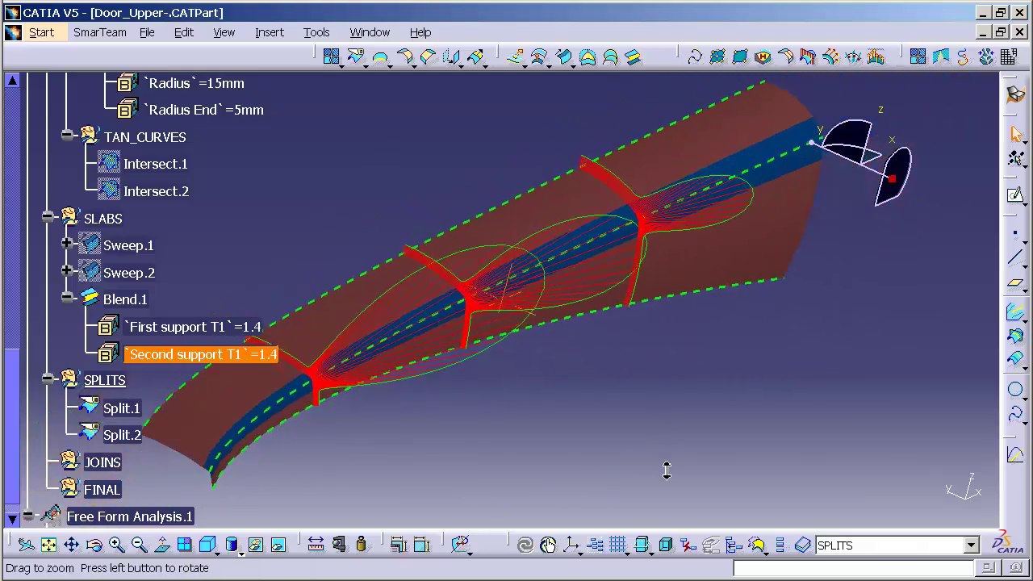